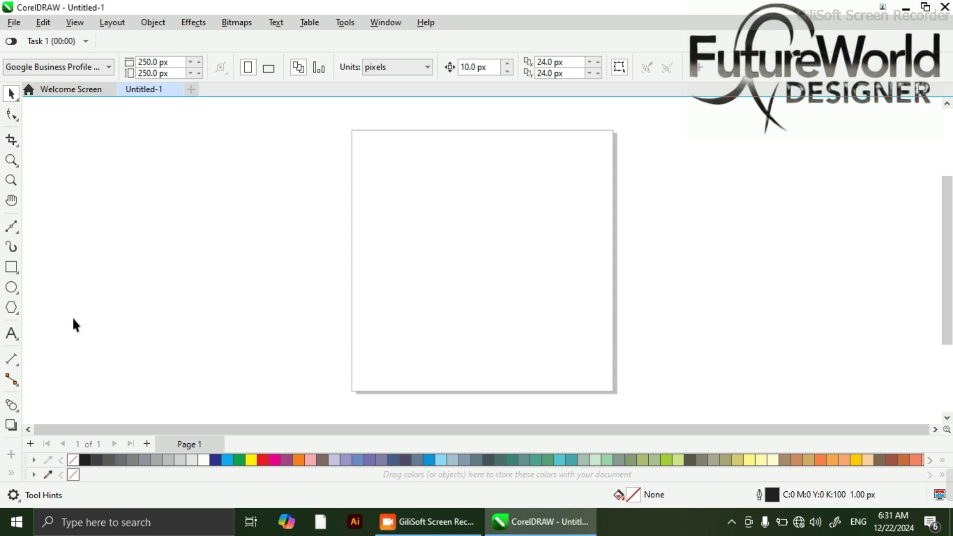
# Step: Add the artistic text "Future World Desiner" and move it to the empty area left of the page
pyautogui.click(11, 336)
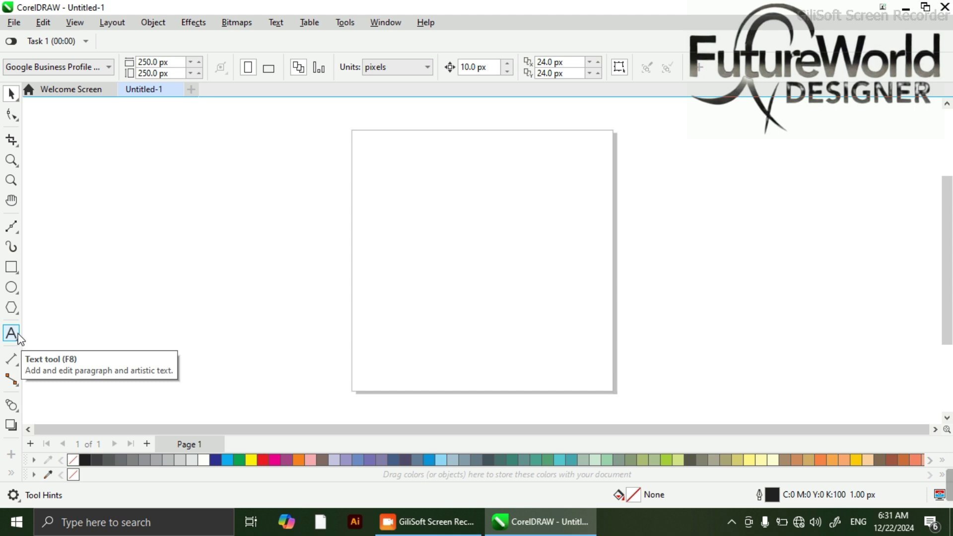
pyautogui.click(18, 334)
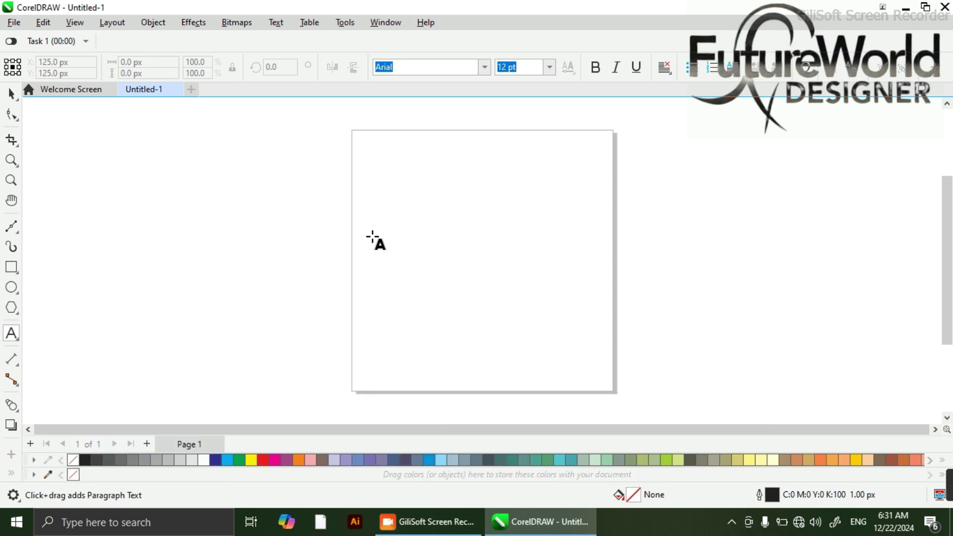
pyautogui.click(372, 239)
pyautogui.write('Future World Desiner')
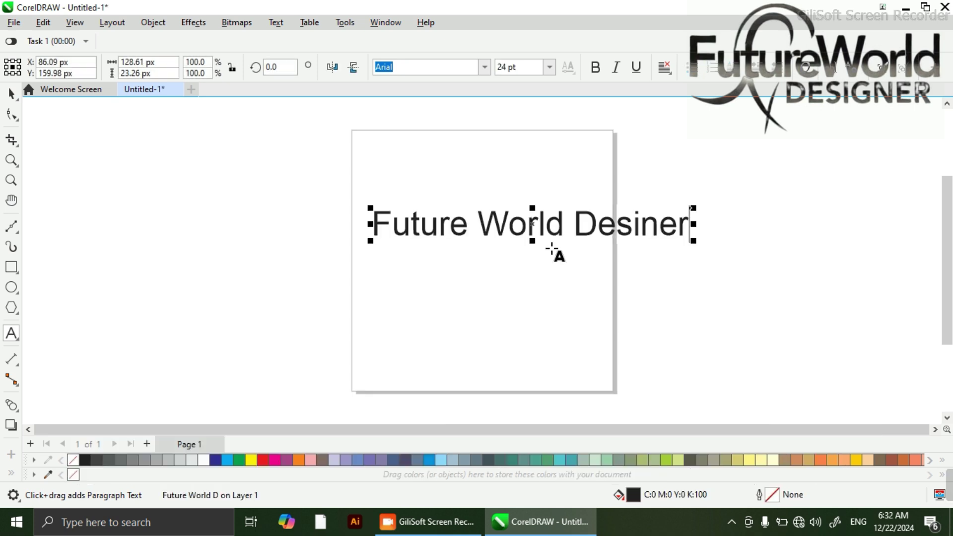
pyautogui.click(12, 93)
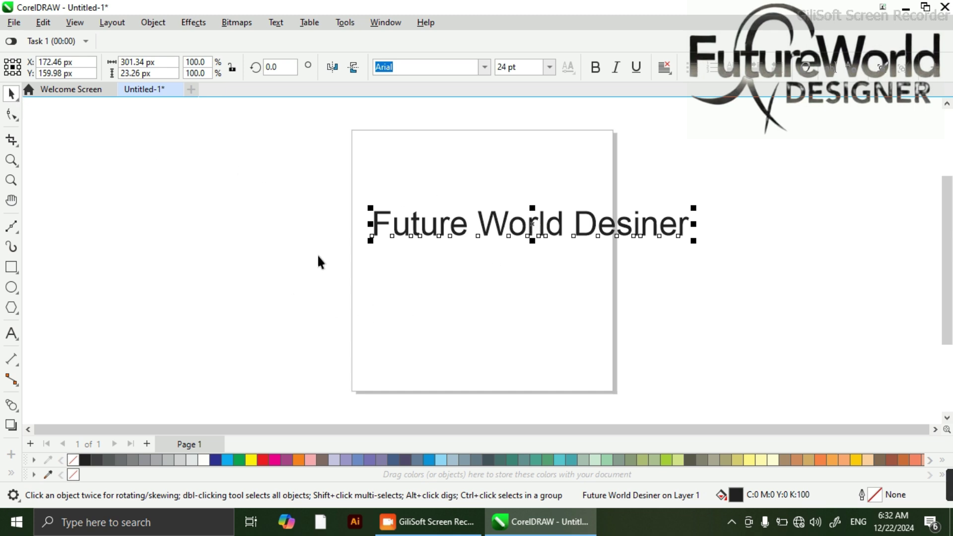
pyautogui.moveTo(521, 229); pyautogui.dragTo(489, 258)
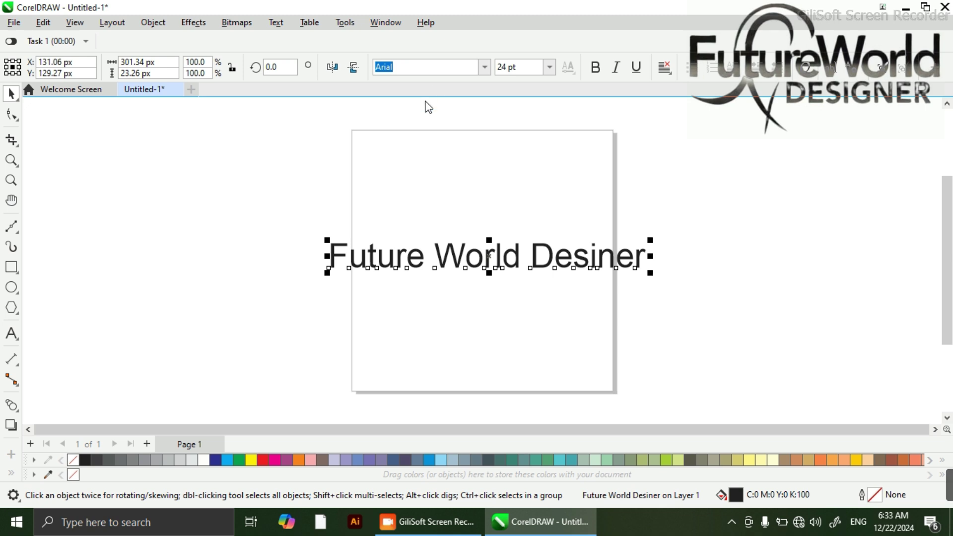
pyautogui.moveTo(490, 254); pyautogui.dragTo(213, 256)
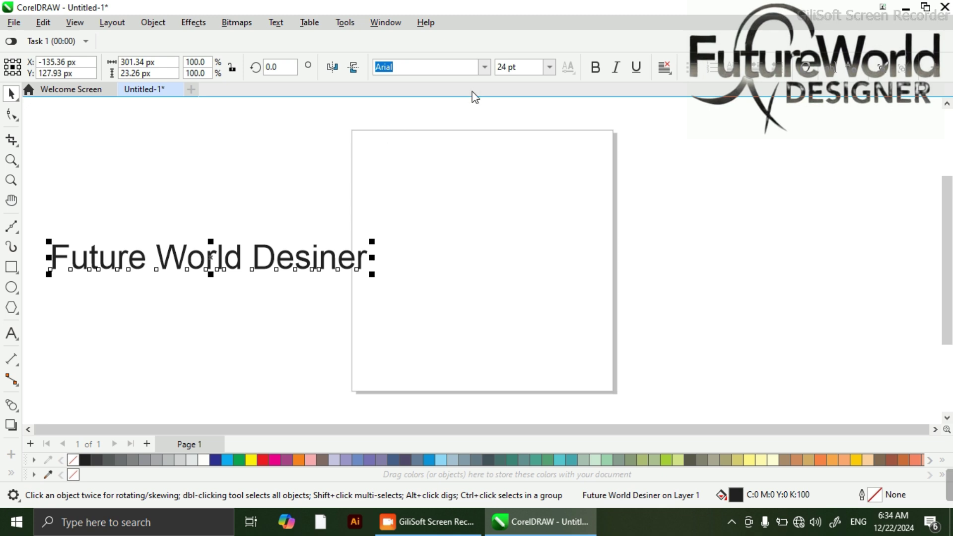
# Step: Try different preview sizes in the font list and apply the Imprint MT Shadow font to the text
pyautogui.click(484, 68)
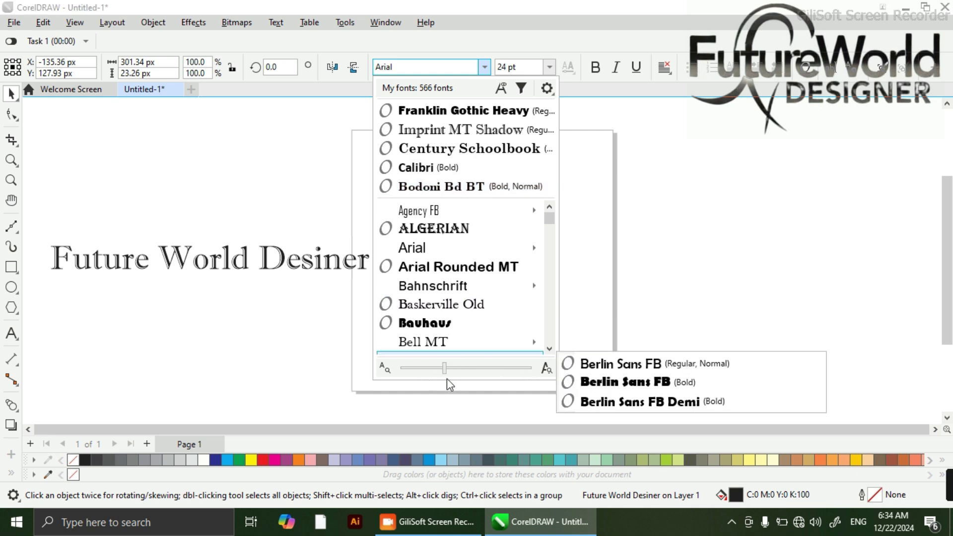
pyautogui.moveTo(443, 370); pyautogui.dragTo(472, 371)
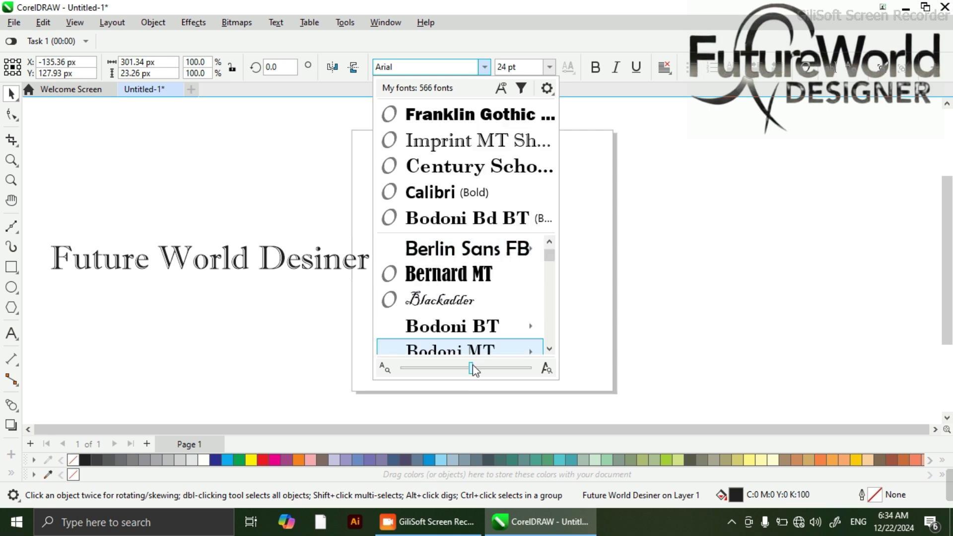
pyautogui.click(505, 367)
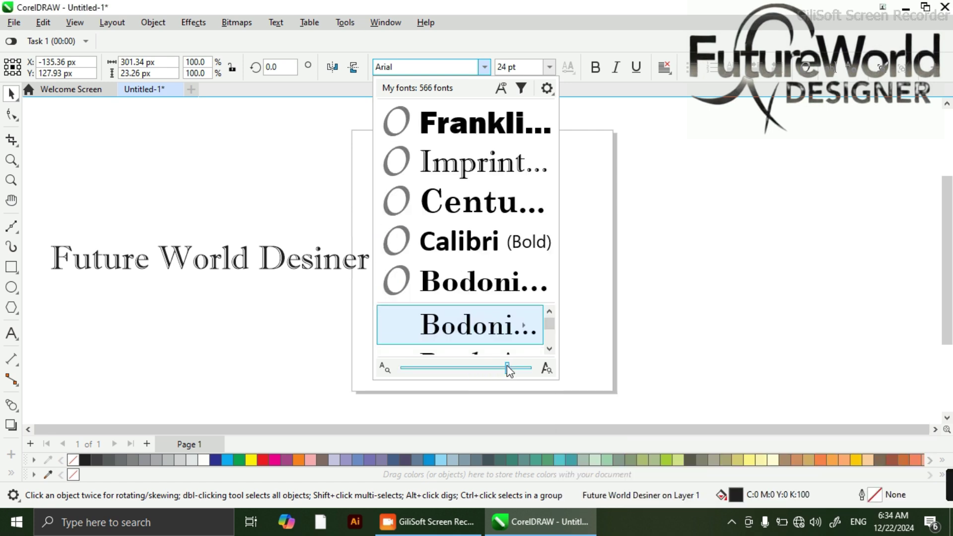
pyautogui.click(457, 368)
pyautogui.click(439, 367)
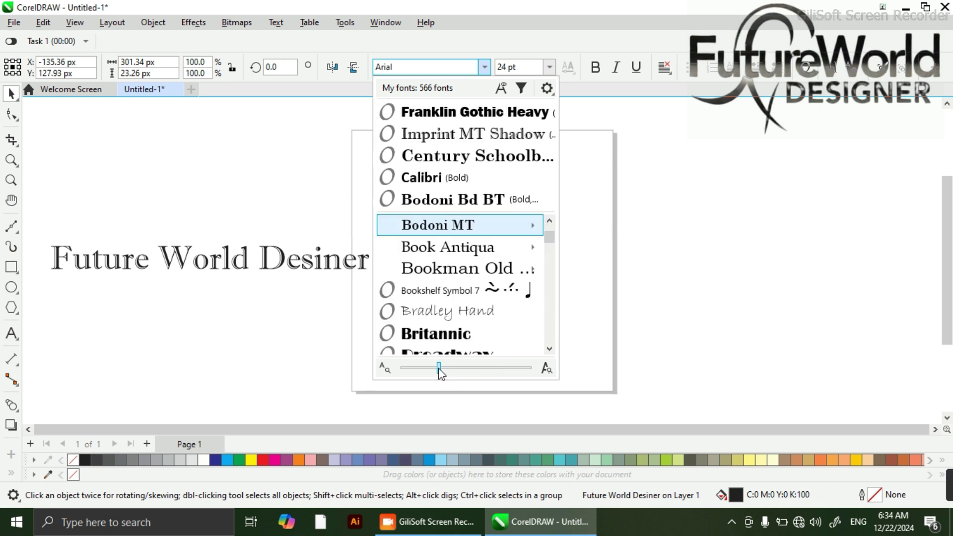
pyautogui.click(477, 133)
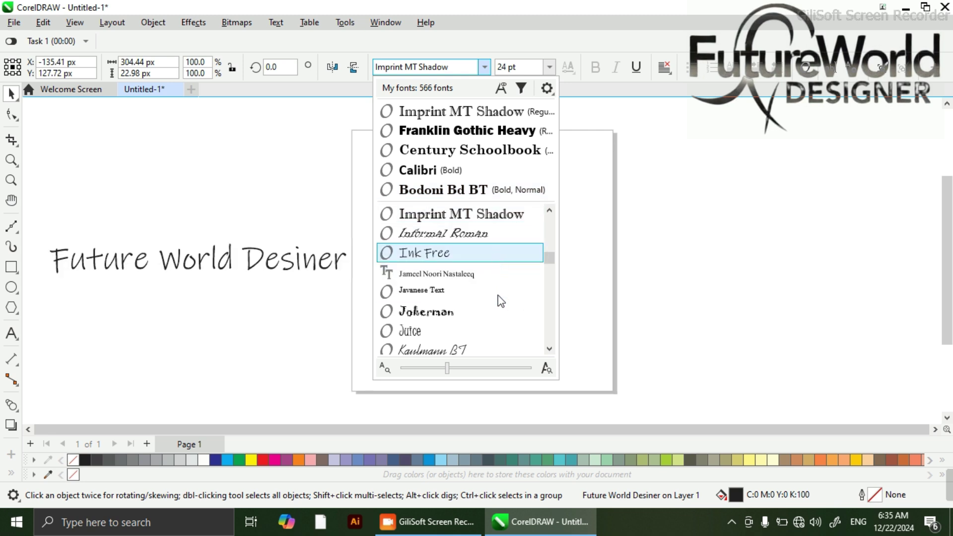
# Step: Browse further through the available fonts and set the text's font to Leelawadee Bold
pyautogui.click(549, 349)
pyautogui.click(549, 349)
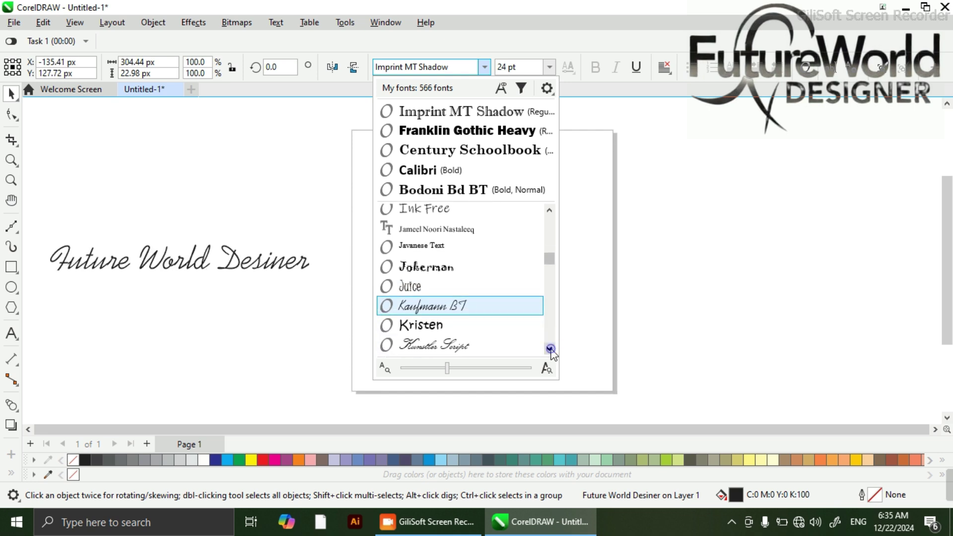
pyautogui.click(550, 349)
pyautogui.click(549, 349)
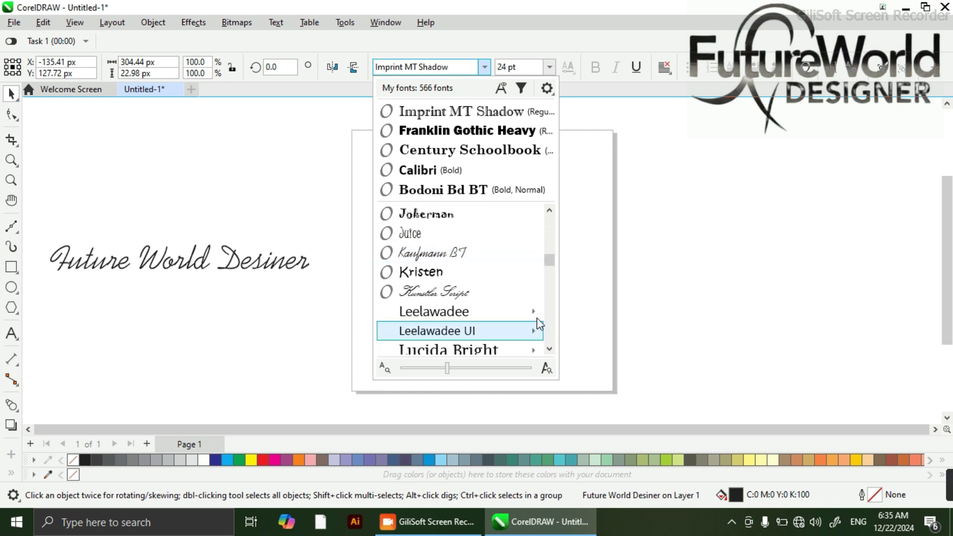
pyautogui.moveTo(534, 313)
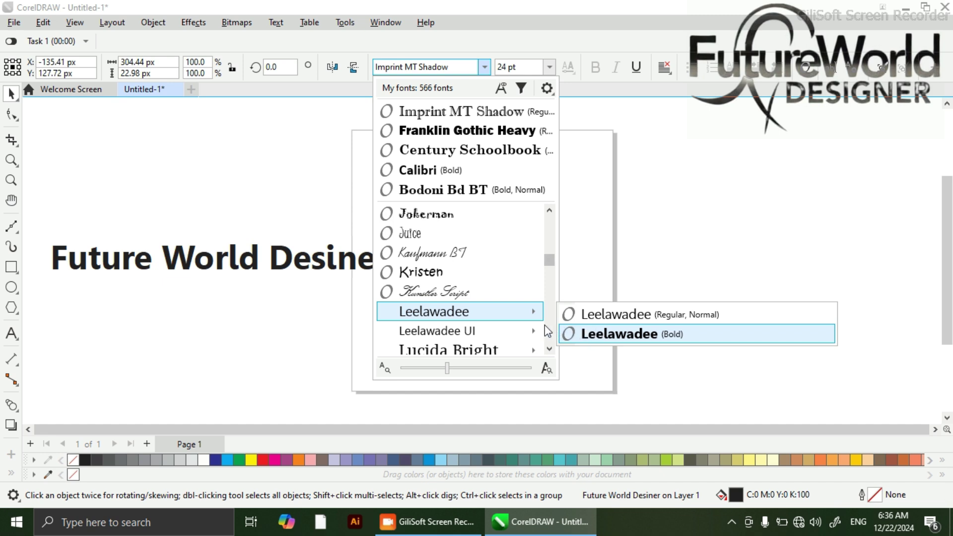
pyautogui.moveTo(536, 334)
pyautogui.click(620, 340)
# Step: Move the text back across the upper half of the page and set its font size to 36 pt
pyautogui.click(214, 266)
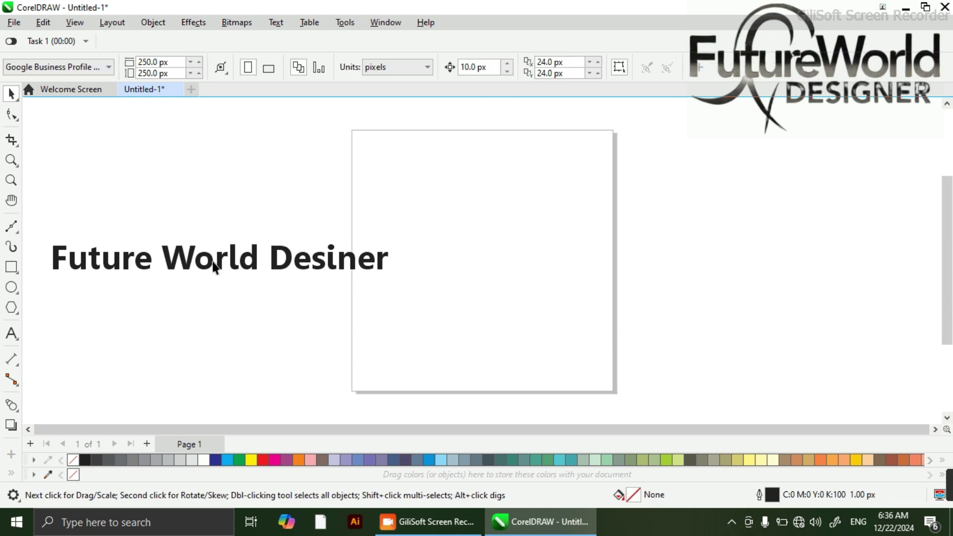
pyautogui.click(215, 266)
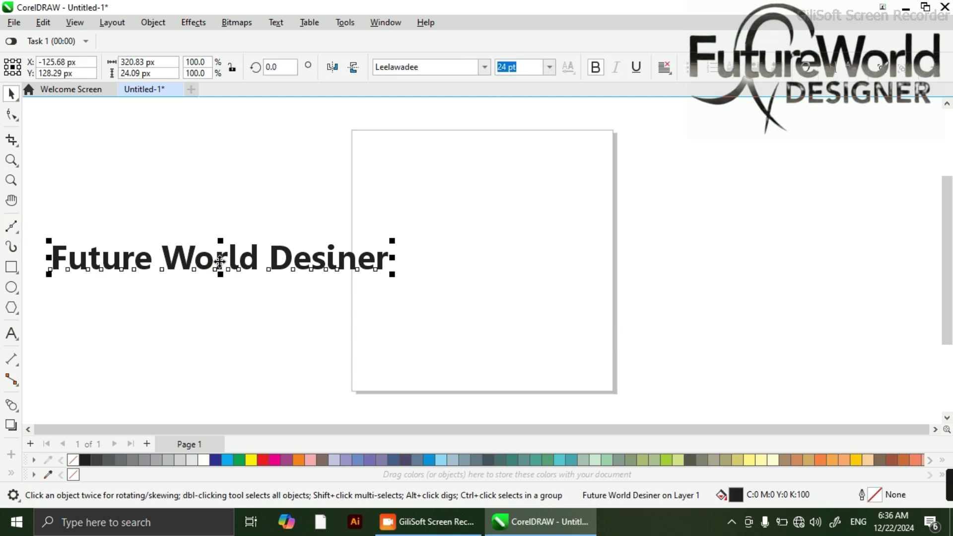
pyautogui.moveTo(219, 261); pyautogui.dragTo(468, 247)
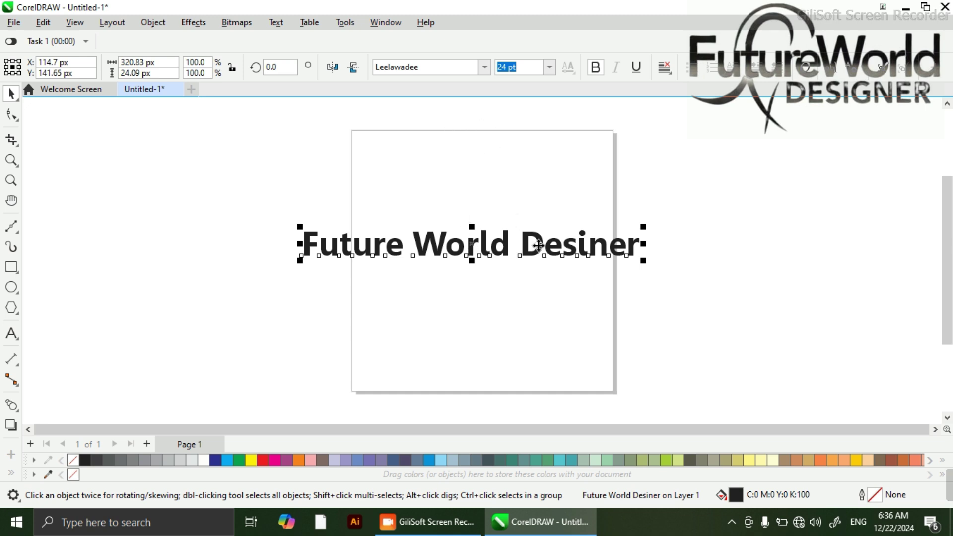
pyautogui.click(549, 69)
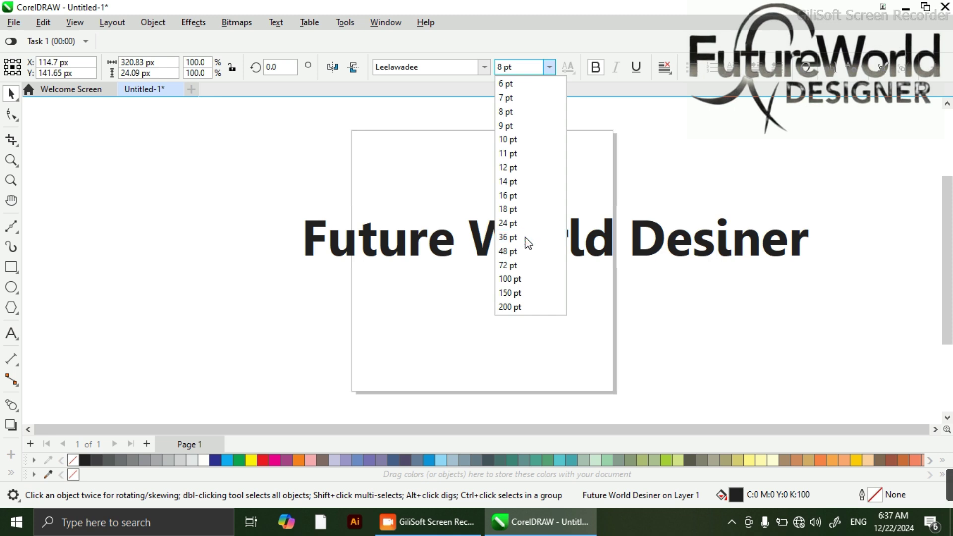
pyautogui.click(526, 238)
pyautogui.moveTo(560, 241); pyautogui.dragTo(515, 239)
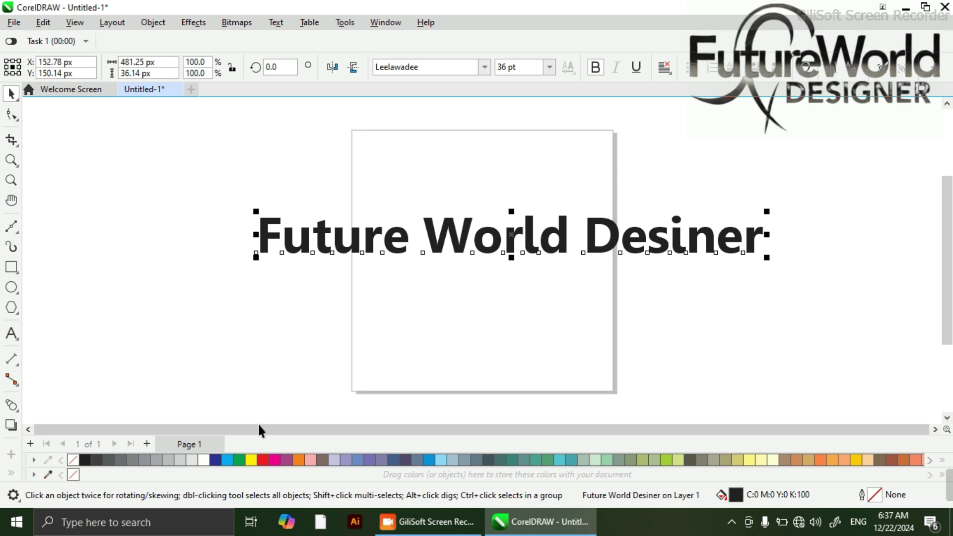
# Step: Apply a green outline to the text and inspect the letter edges up close
pyautogui.rightClick(240, 461)
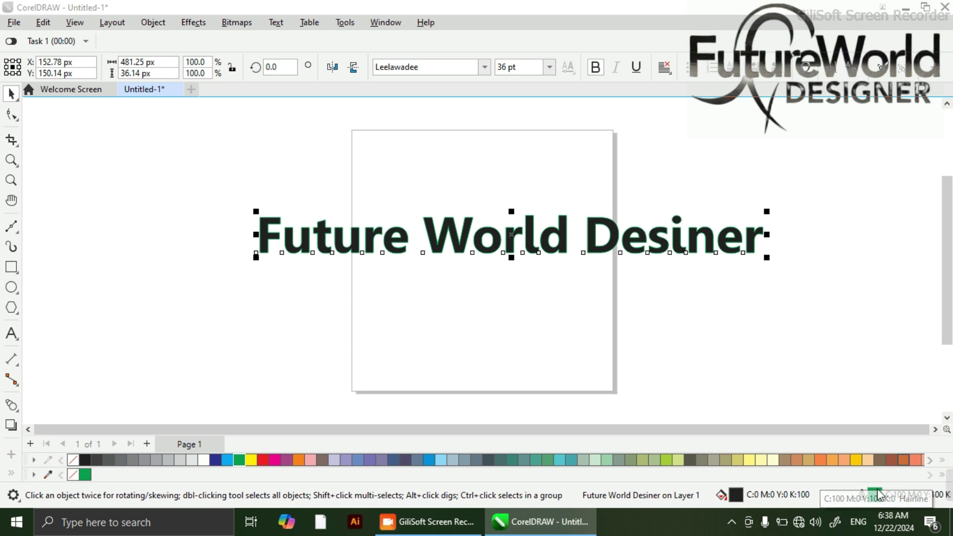
pyautogui.scroll(1, 557, 245)
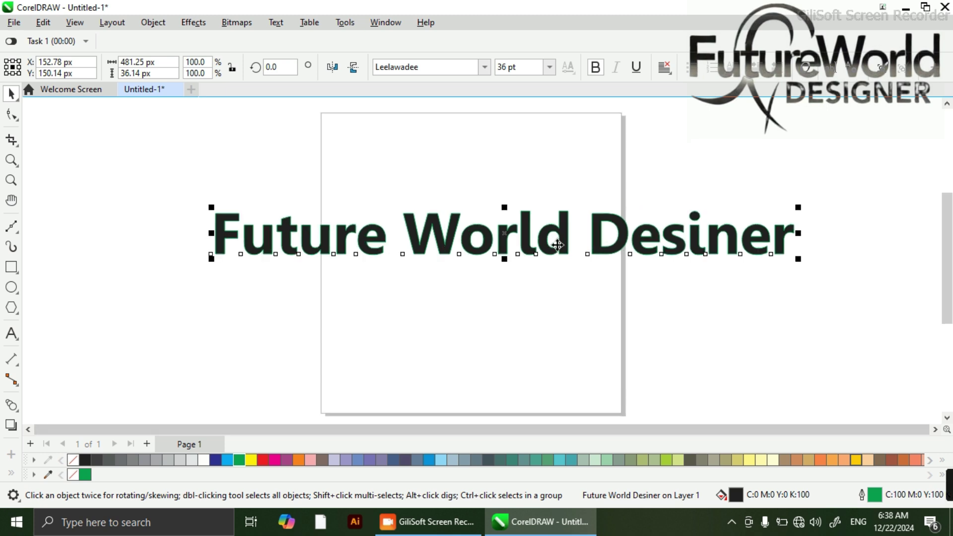
pyautogui.scroll(3, 558, 245)
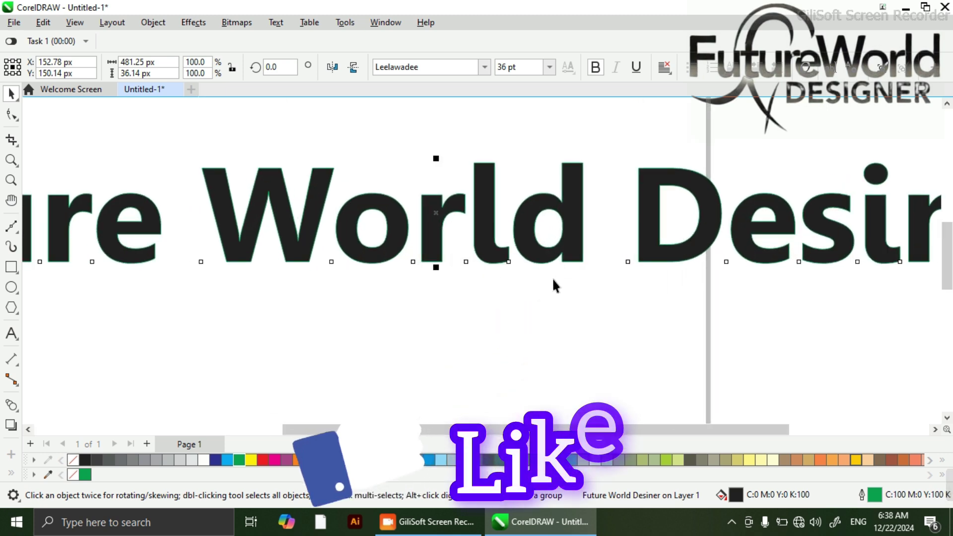
# Step: Set the text's outline color to red and check it around the letters
pyautogui.rightClick(259, 460)
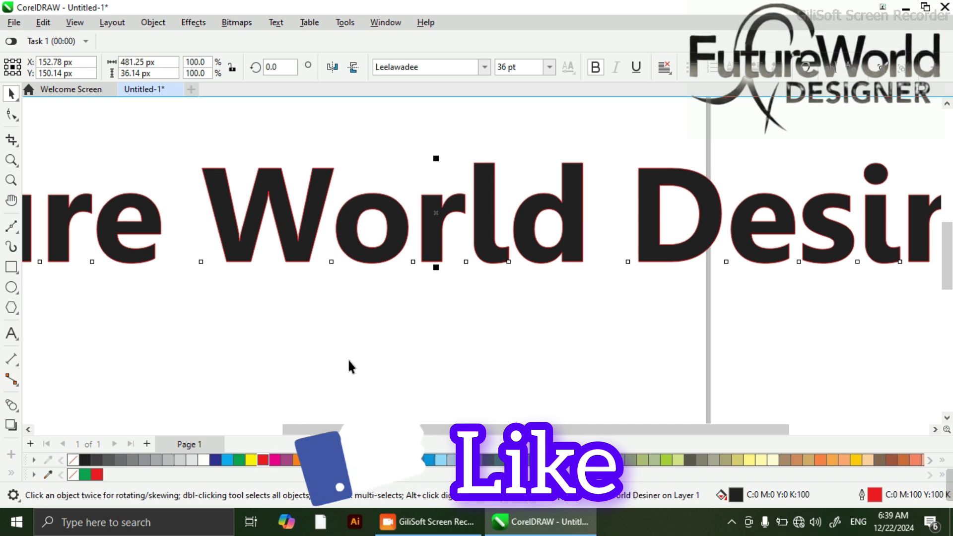
pyautogui.scroll(3, 495, 258)
pyautogui.scroll(-3, 497, 257)
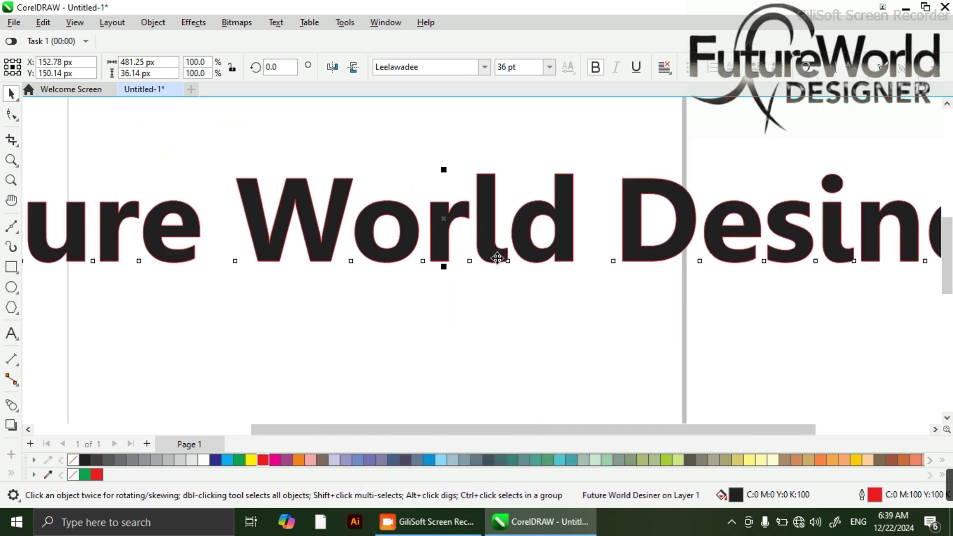
pyautogui.scroll(-3, 497, 258)
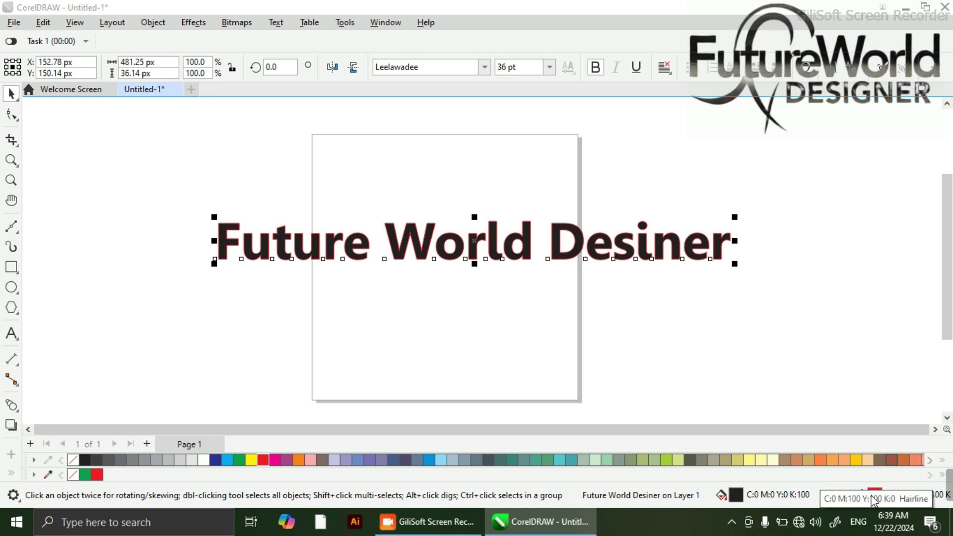
# Step: Try a 4.0 px width for the text's outline in the Outline Pen settings, and settle on 2.0 px
pyautogui.doubleClick(873, 500)
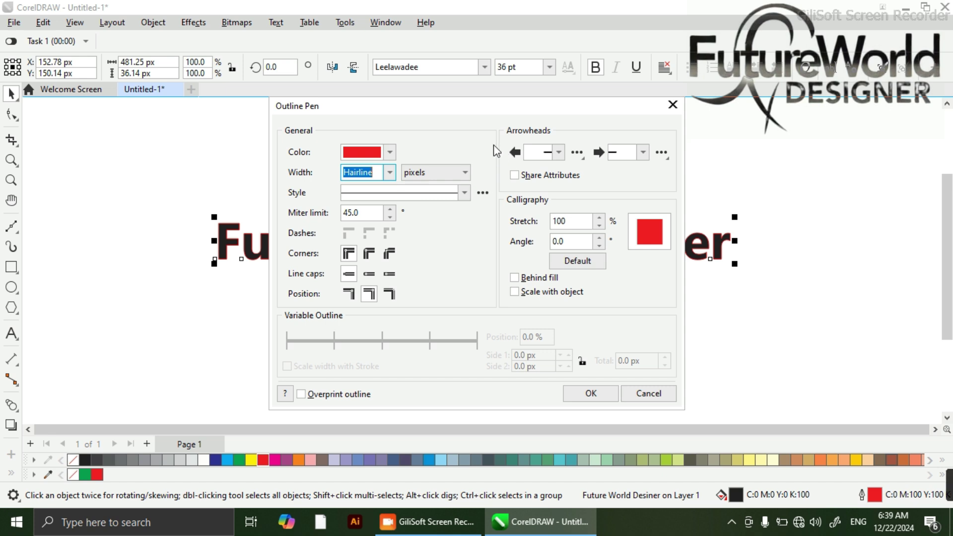
pyautogui.moveTo(529, 105); pyautogui.dragTo(779, 114)
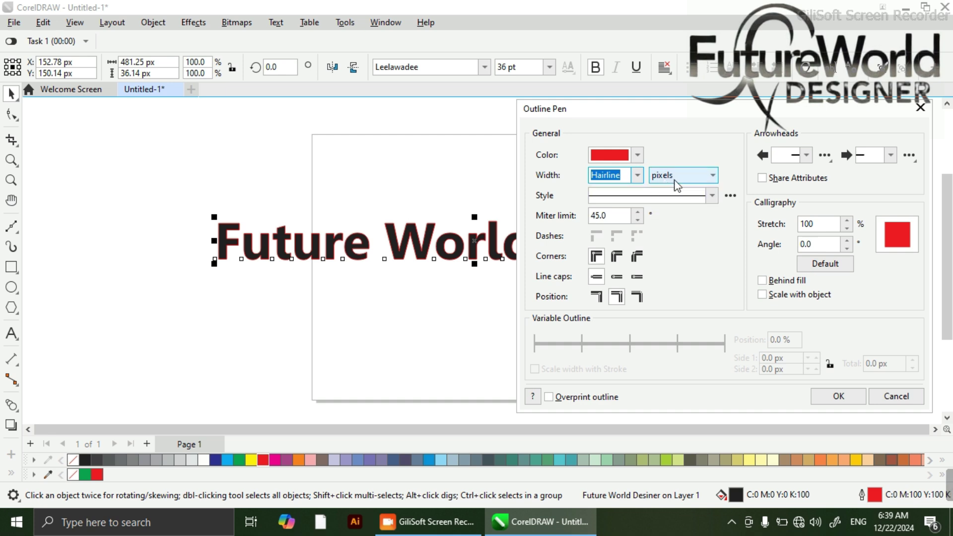
pyautogui.click(638, 177)
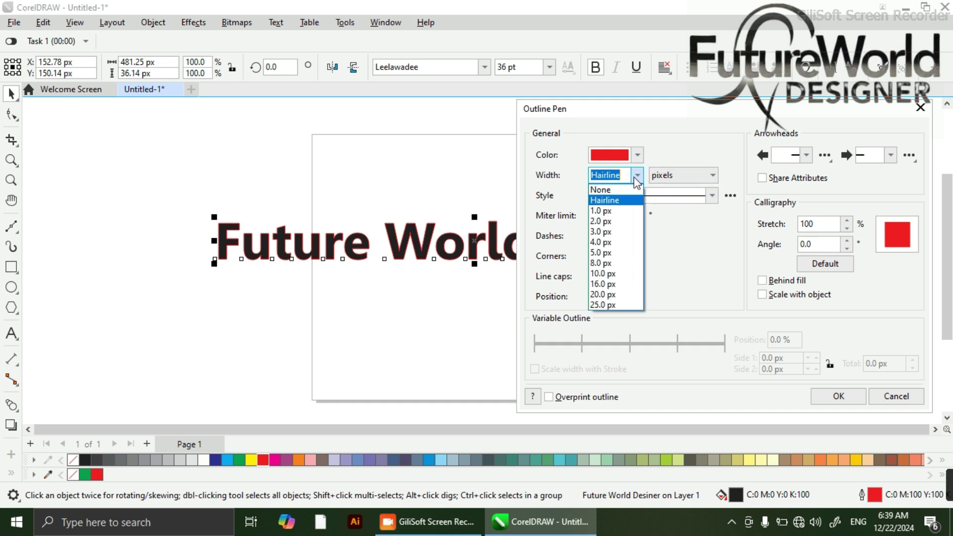
pyautogui.click(628, 242)
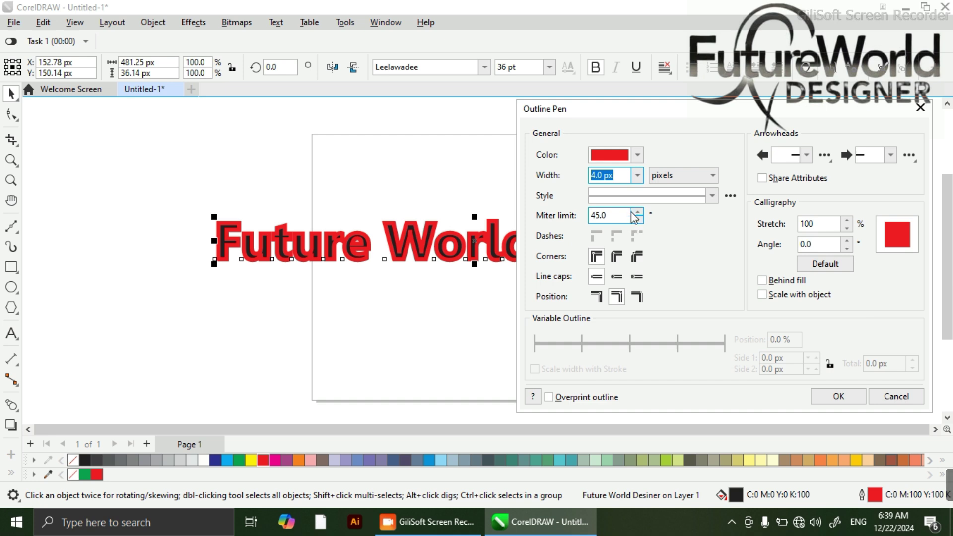
pyautogui.click(637, 174)
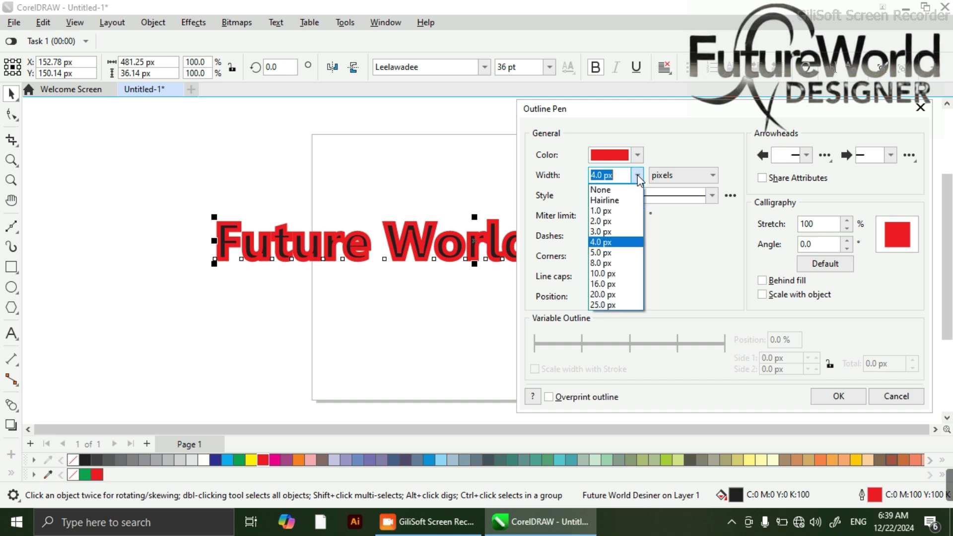
pyautogui.click(621, 221)
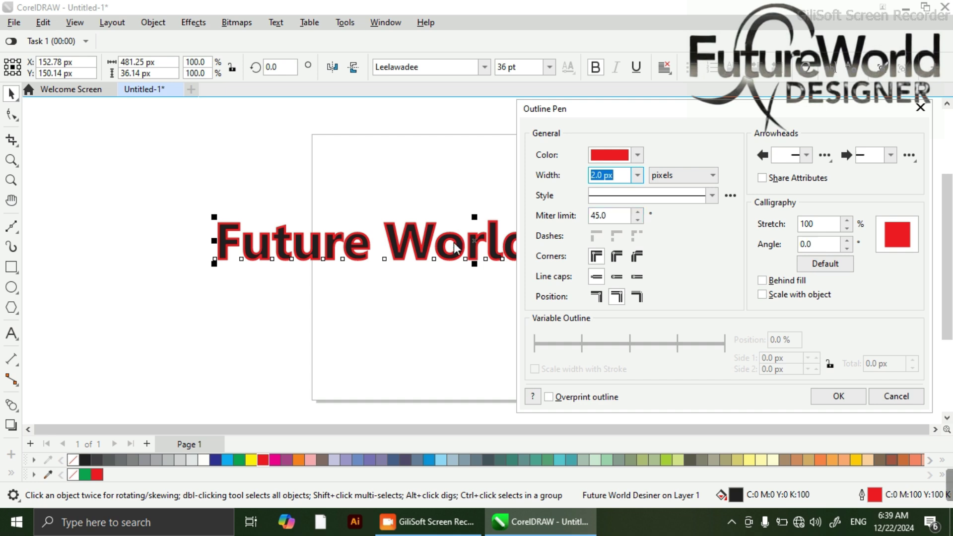
# Step: Switch the outline width units to inches and return them to pixels
pyautogui.click(704, 175)
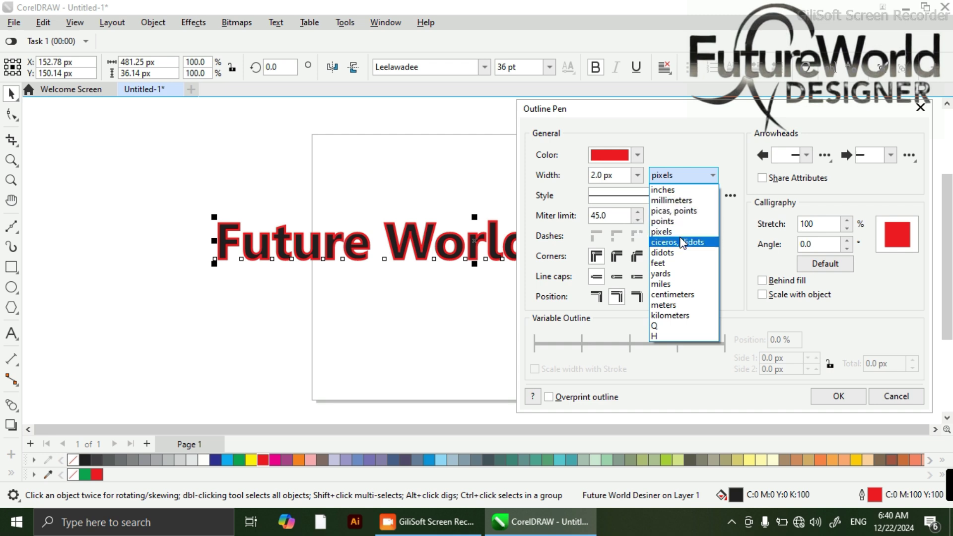
pyautogui.click(680, 190)
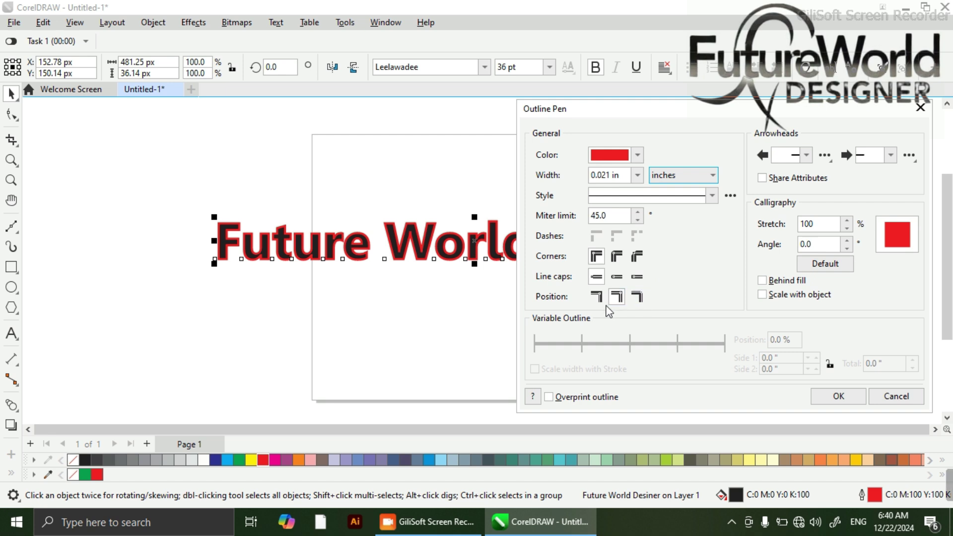
pyautogui.click(712, 176)
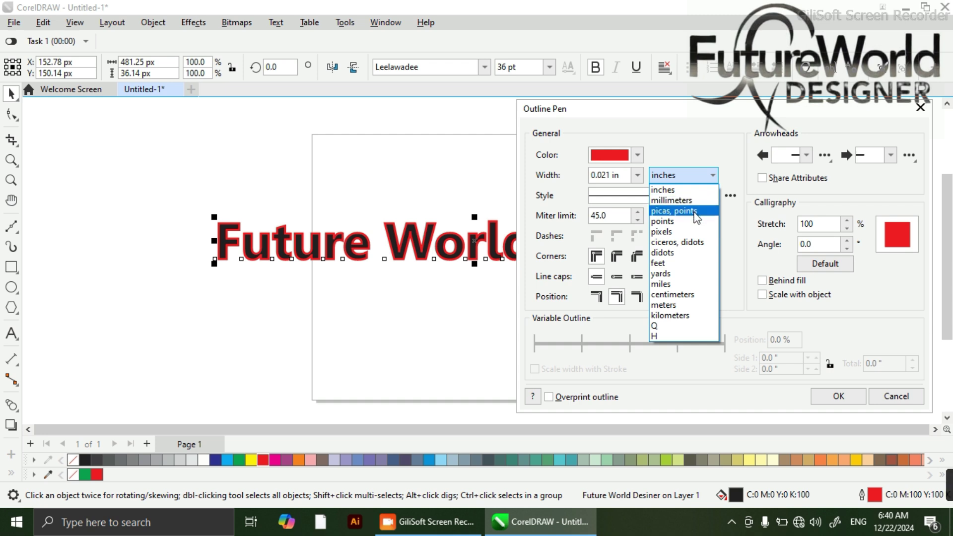
pyautogui.click(684, 232)
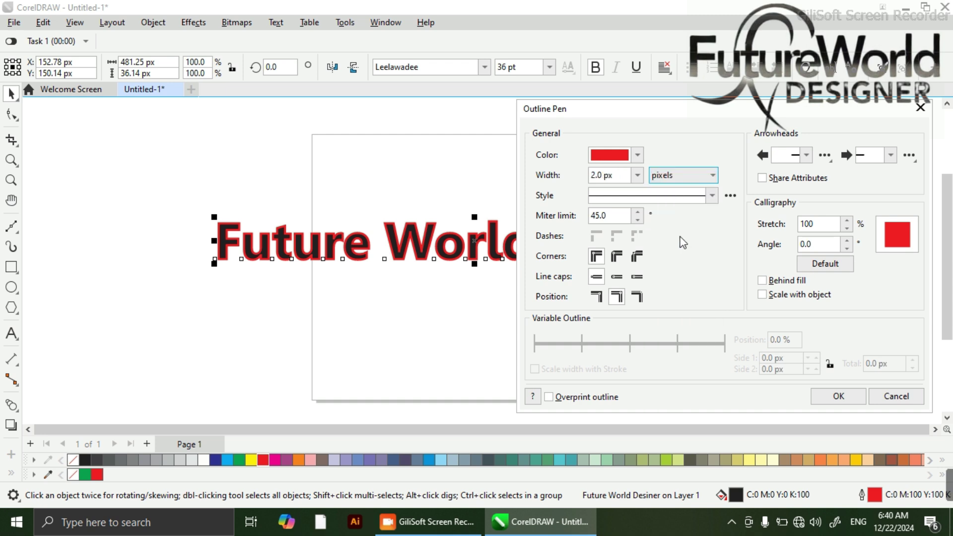
# Step: Try a dotted line style for the text's outline and restore the solid line style
pyautogui.click(712, 198)
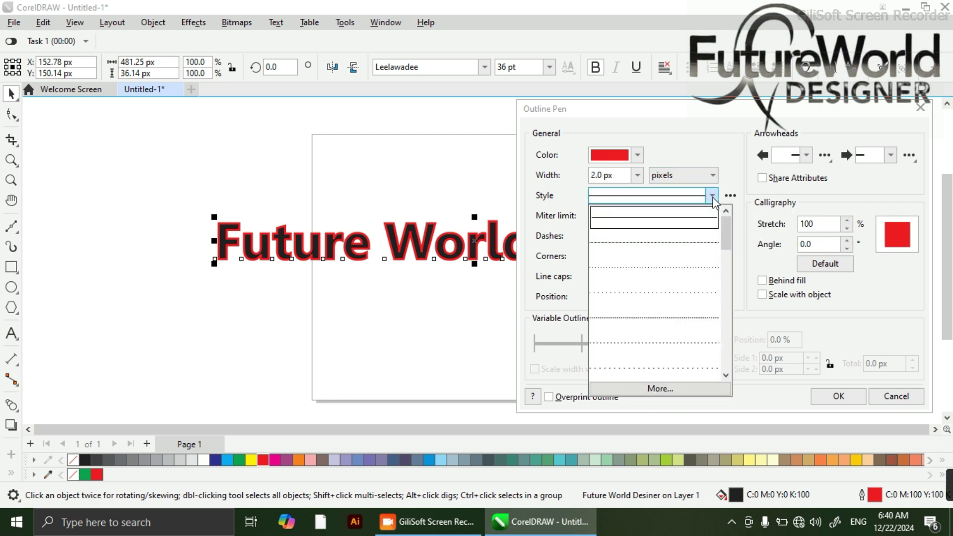
pyautogui.click(702, 251)
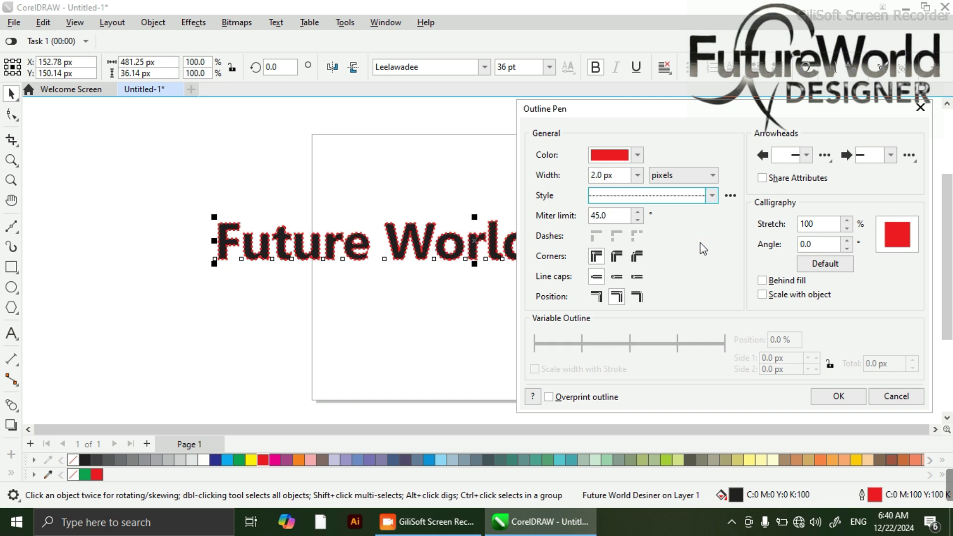
pyautogui.click(711, 197)
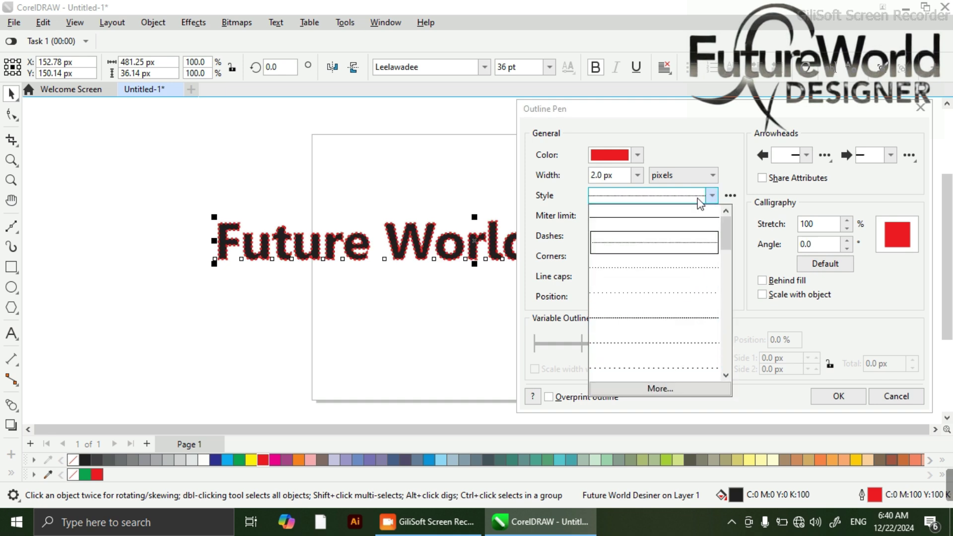
pyautogui.click(712, 197)
pyautogui.click(713, 197)
pyautogui.click(691, 210)
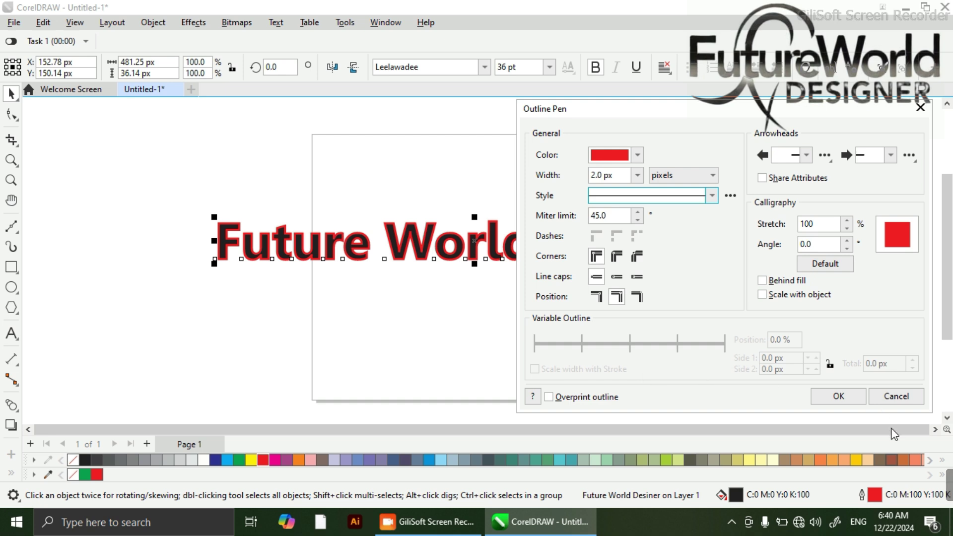
# Step: Accept the Outline Pen settings and set the text's outline color to green
pyautogui.click(838, 396)
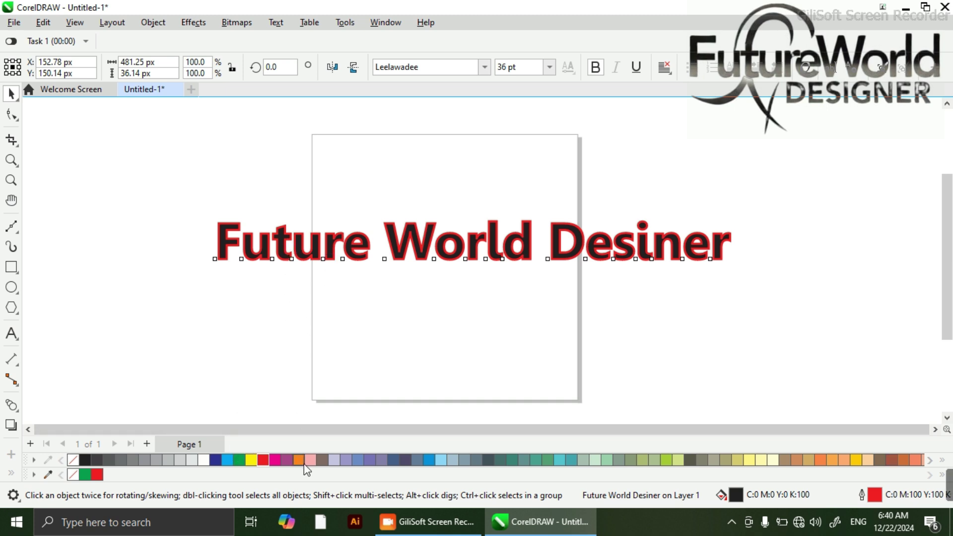
pyautogui.rightClick(240, 460)
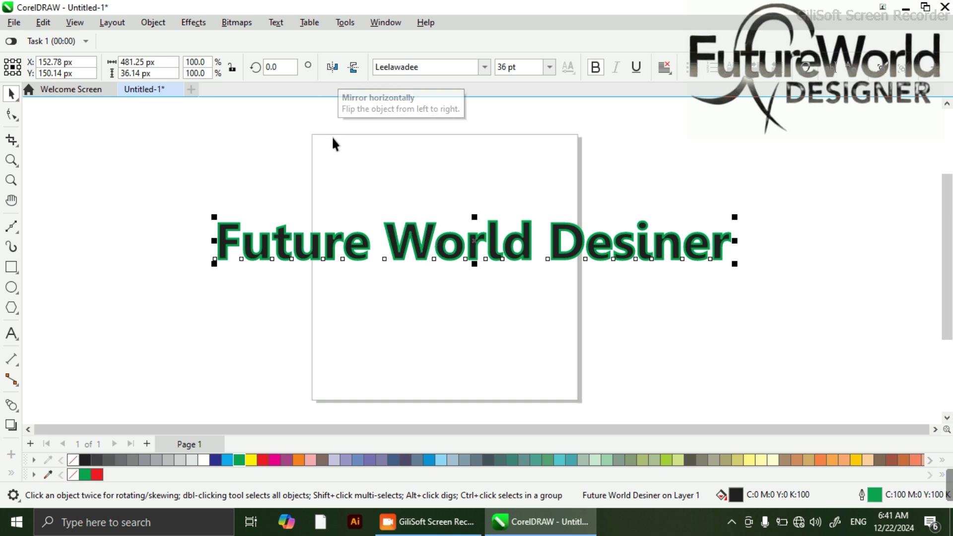
# Step: Mirror the text horizontally and vertically, and flip it back both ways
pyautogui.click(332, 68)
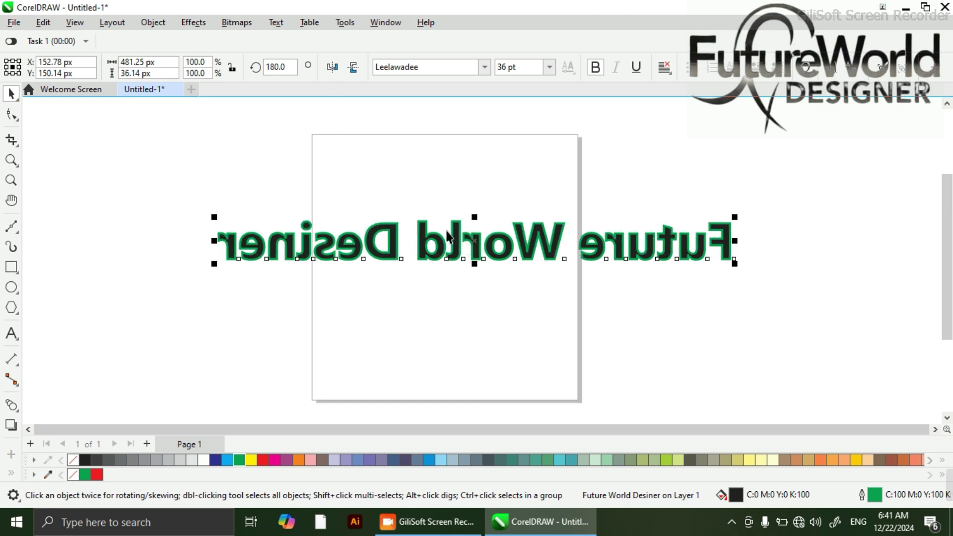
pyautogui.click(354, 70)
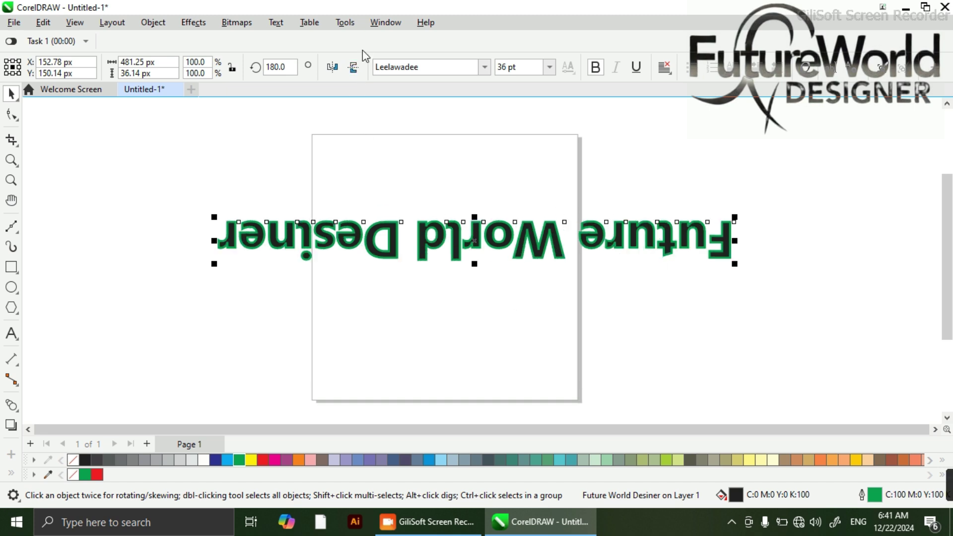
pyautogui.click(352, 68)
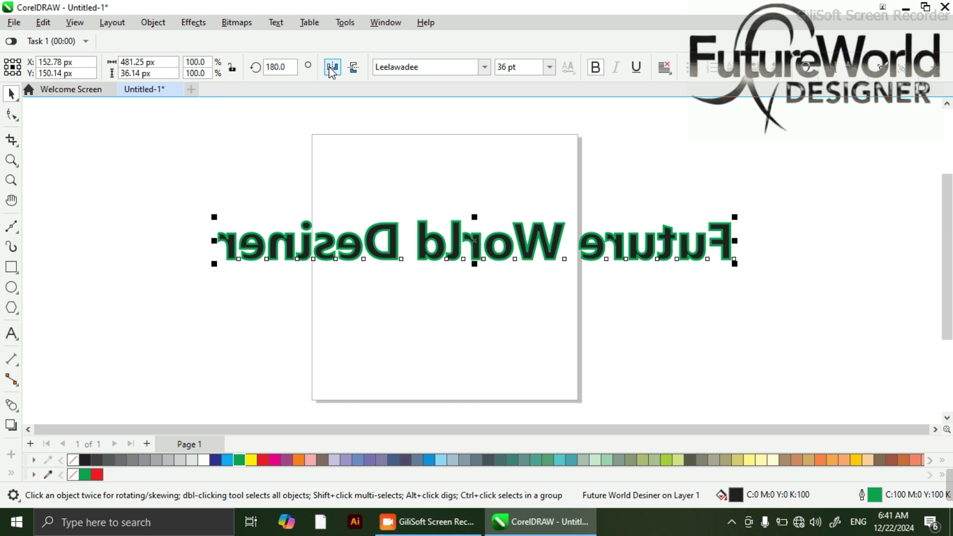
pyautogui.click(332, 69)
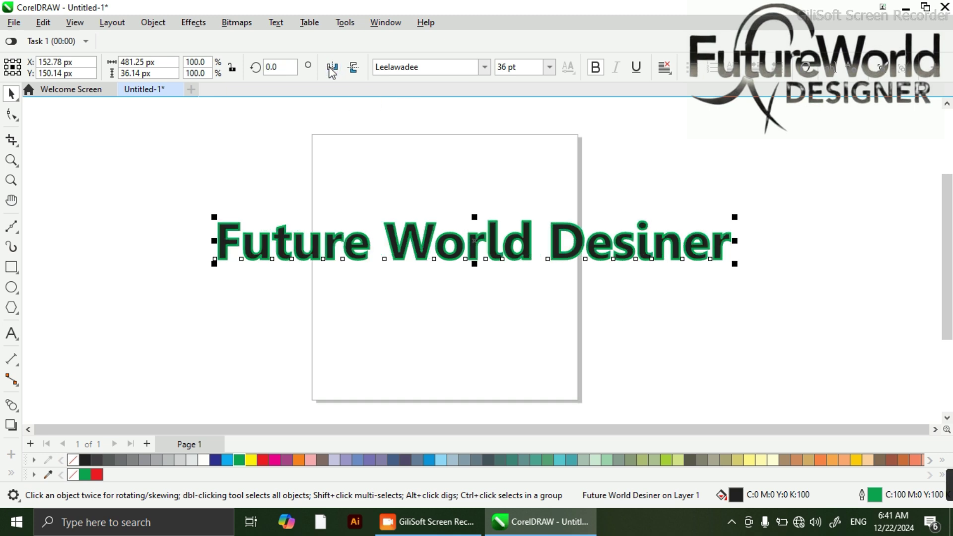
# Step: Turn the text's bold style off and on again, and try an underline before removing it
pyautogui.click(595, 67)
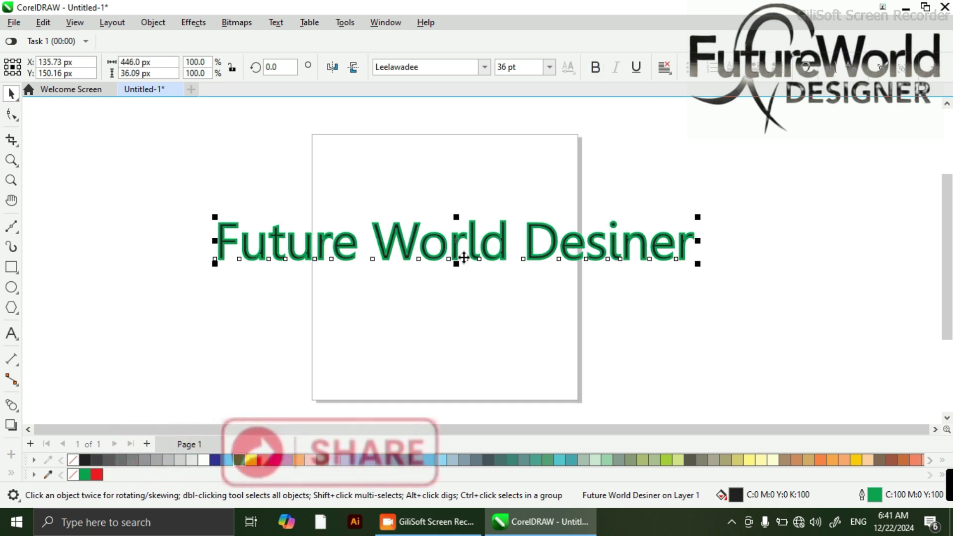
pyautogui.click(595, 67)
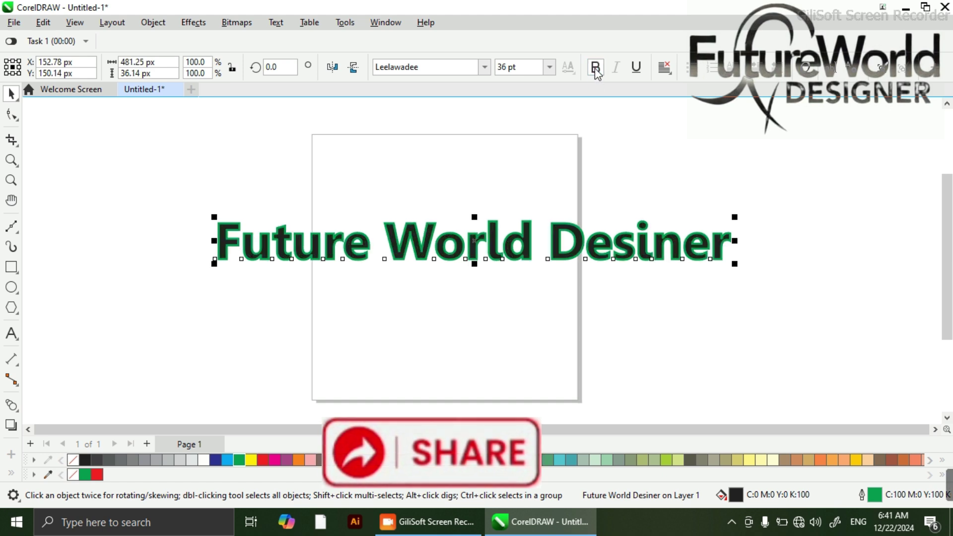
pyautogui.click(636, 67)
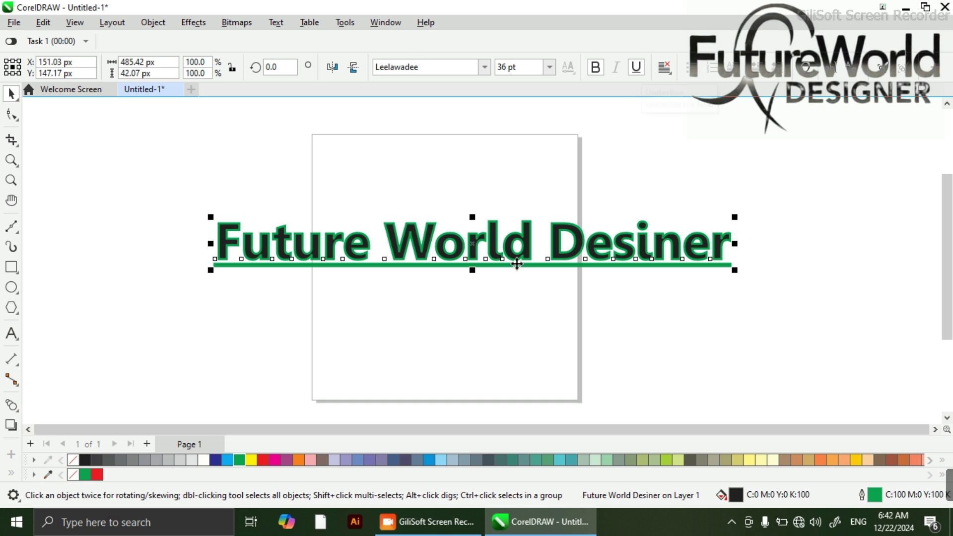
pyautogui.click(637, 68)
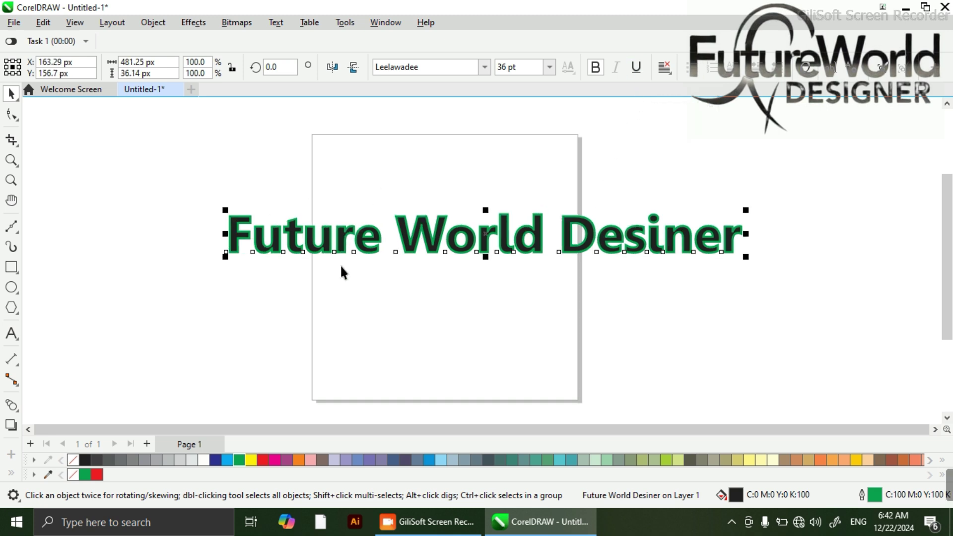
# Step: Try orange and blue fills on the text and return its fill to black
pyautogui.click(298, 460)
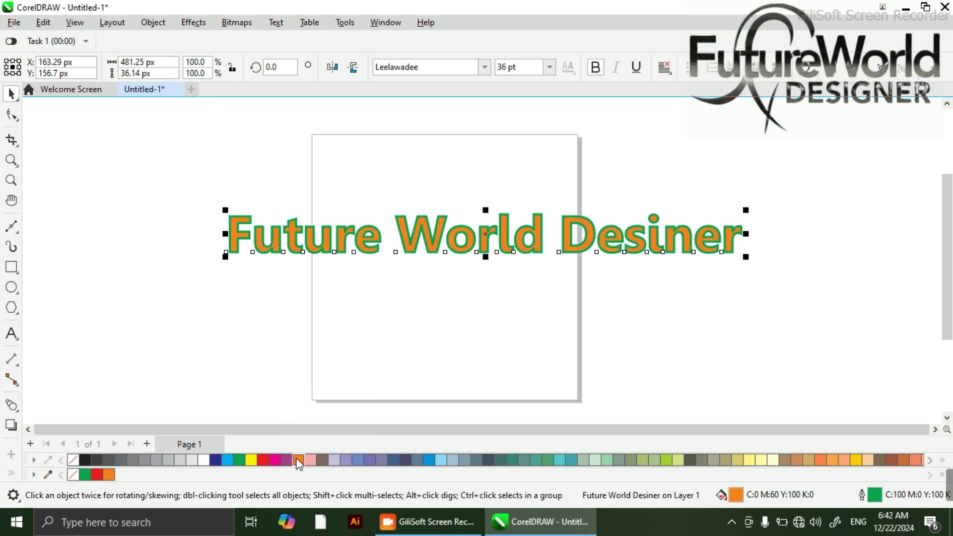
pyautogui.click(83, 460)
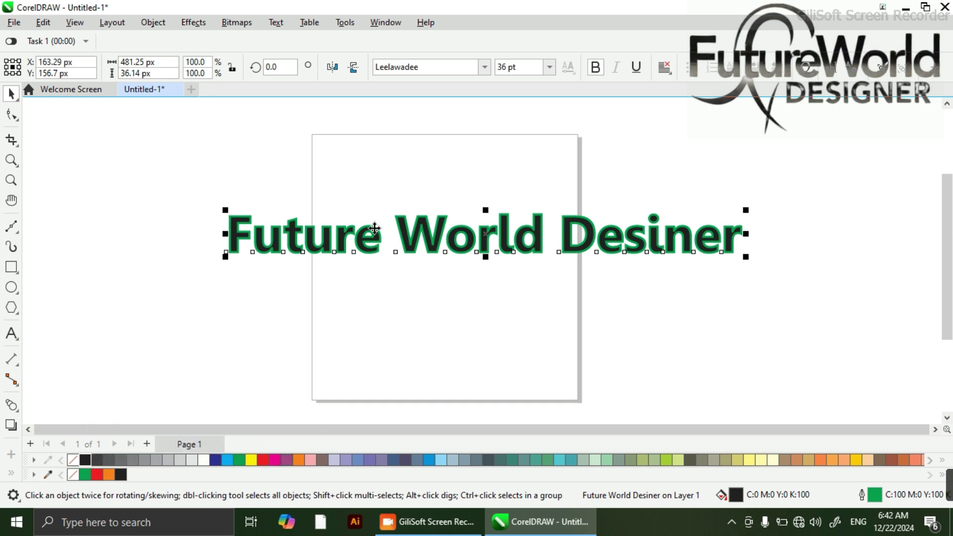
pyautogui.click(358, 460)
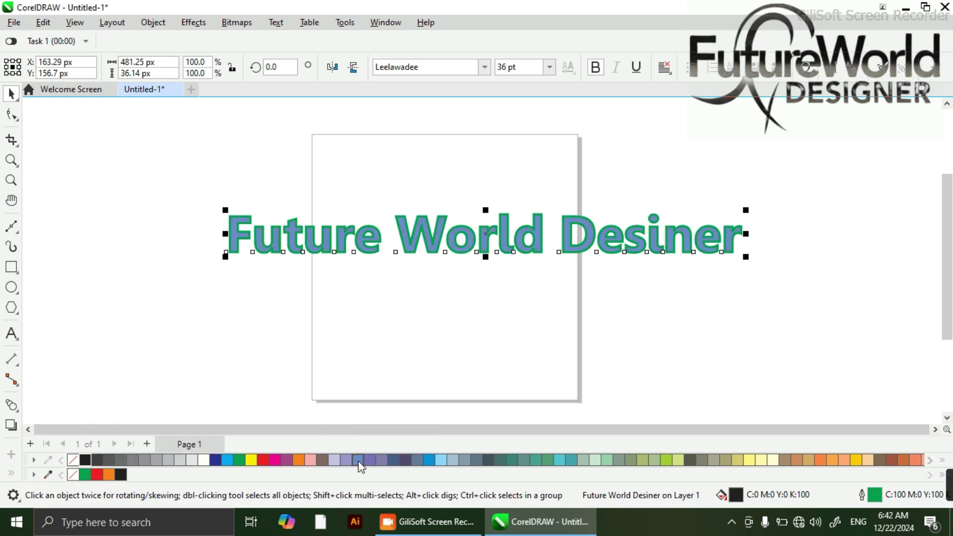
pyautogui.click(297, 461)
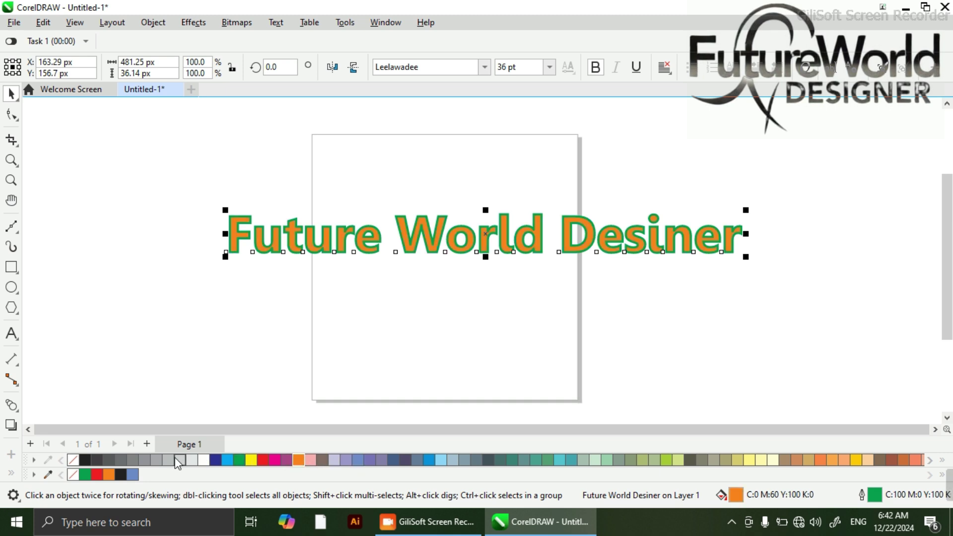
pyautogui.click(84, 459)
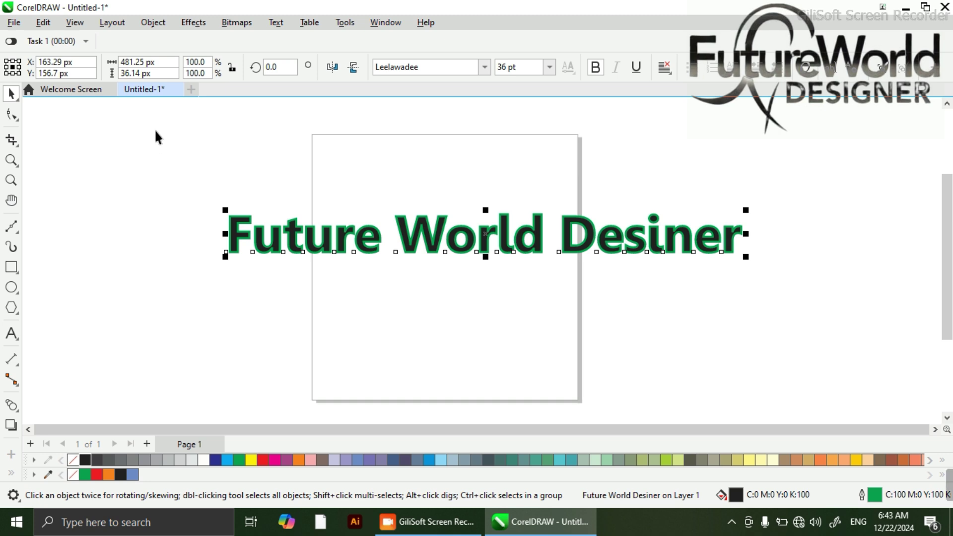
# Step: Break the "Future World Desiner" text apart into separate words
pyautogui.click(153, 22)
pyautogui.moveTo(189, 26)
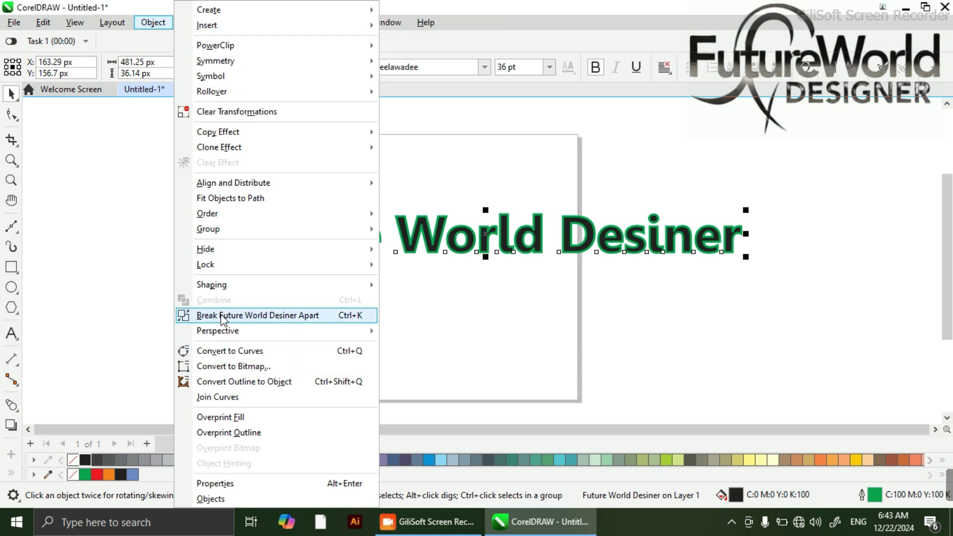
pyautogui.click(316, 315)
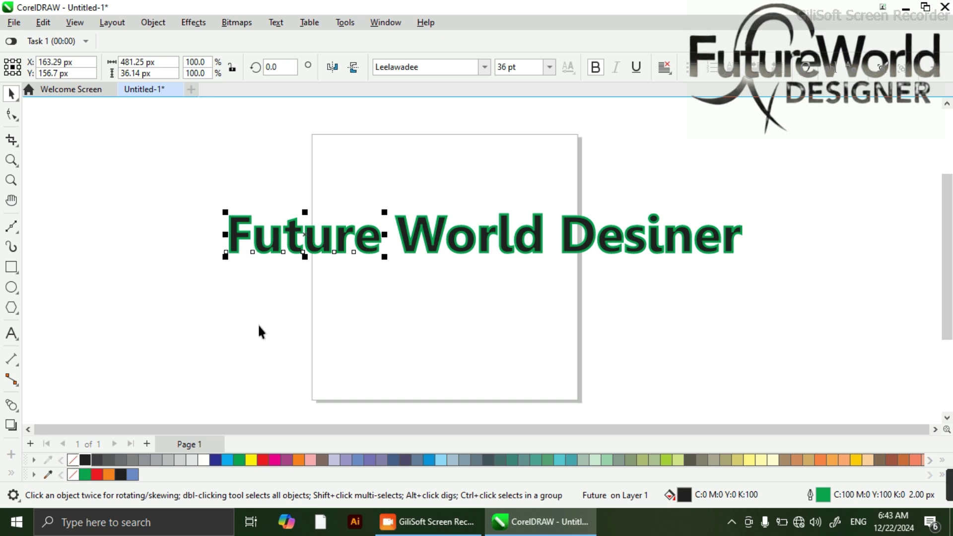
# Step: Fill "Future" with yellow and outline it in blue, and fill "World" with orange and outline it in black
pyautogui.click(251, 461)
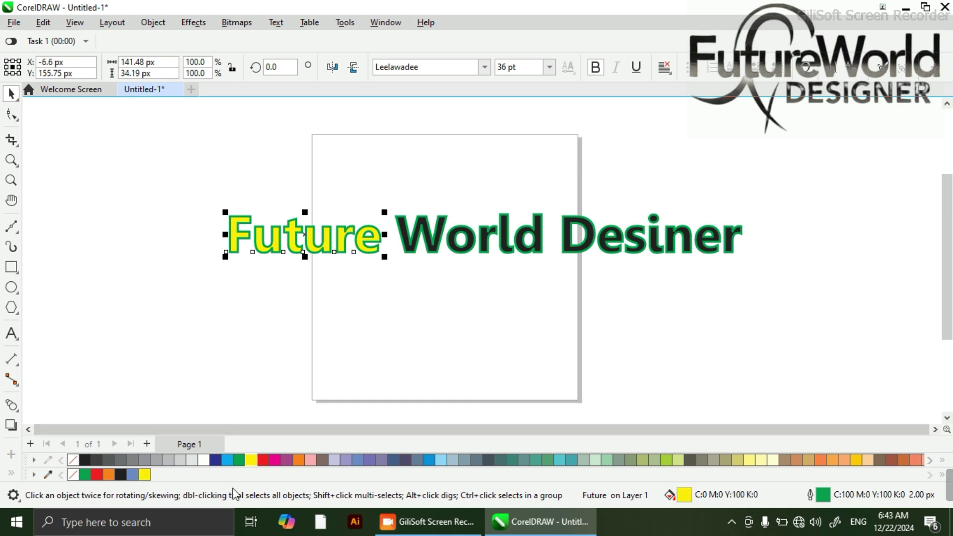
pyautogui.rightClick(215, 460)
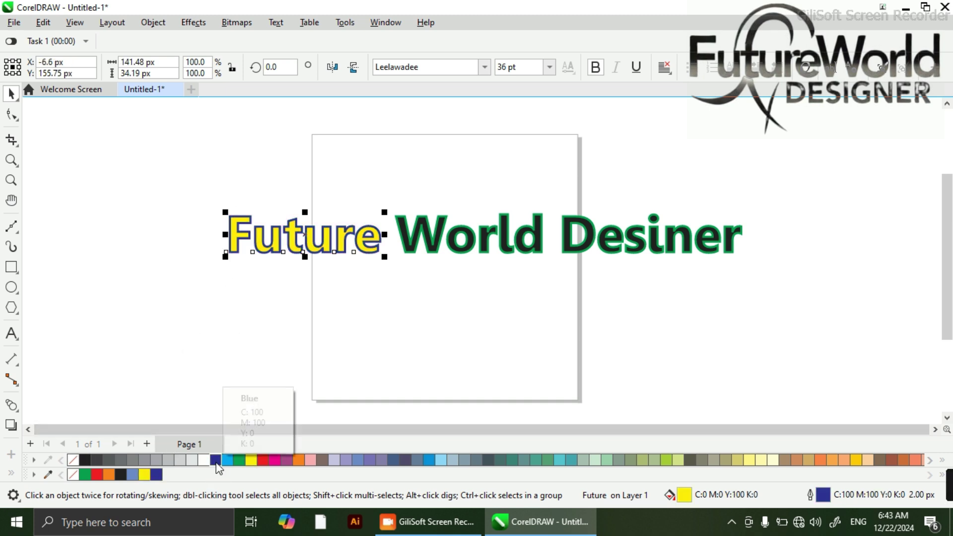
pyautogui.click(432, 250)
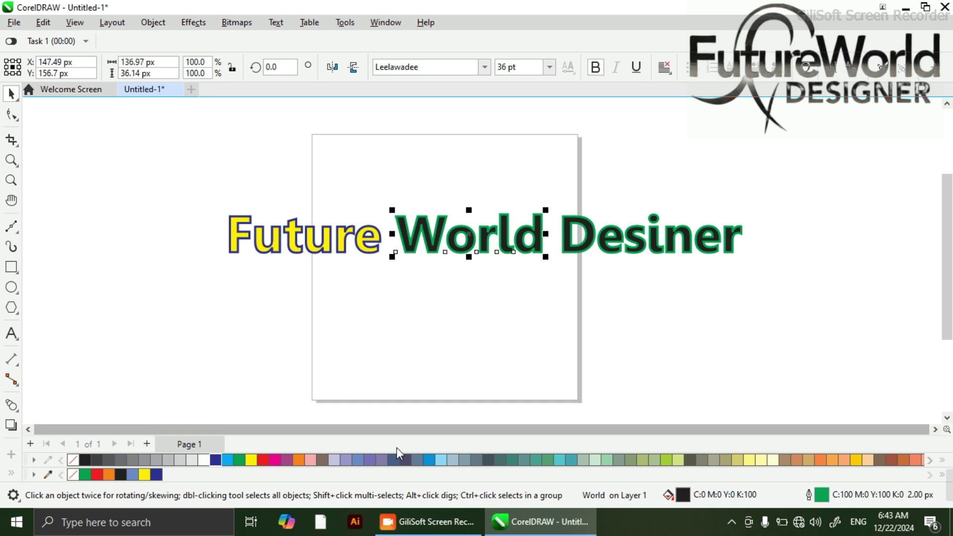
pyautogui.click(300, 461)
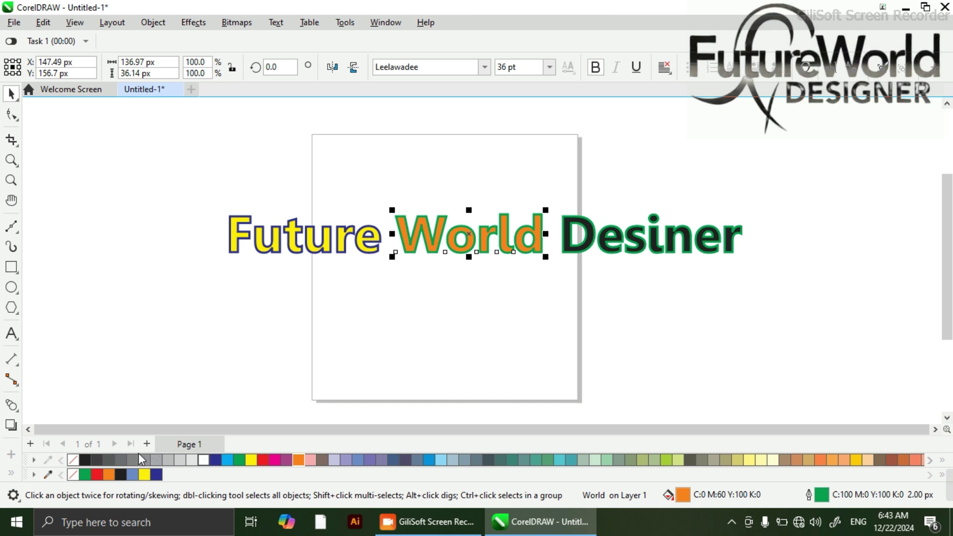
pyautogui.rightClick(82, 458)
# Step: Fill "Desiner" with yellow-green (C:40 M:0 Y:100 K:0), outline it in red, and deselect it
pyautogui.click(655, 243)
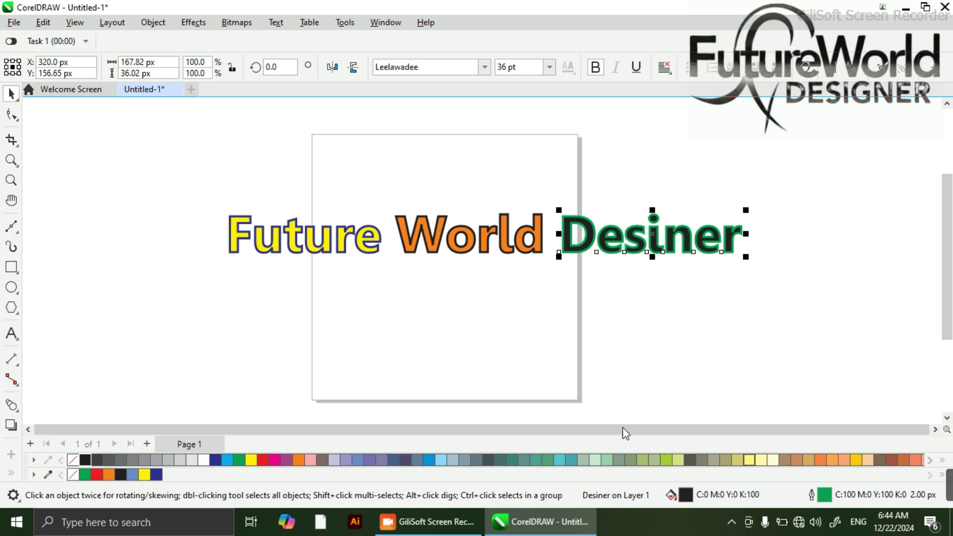
pyautogui.click(665, 460)
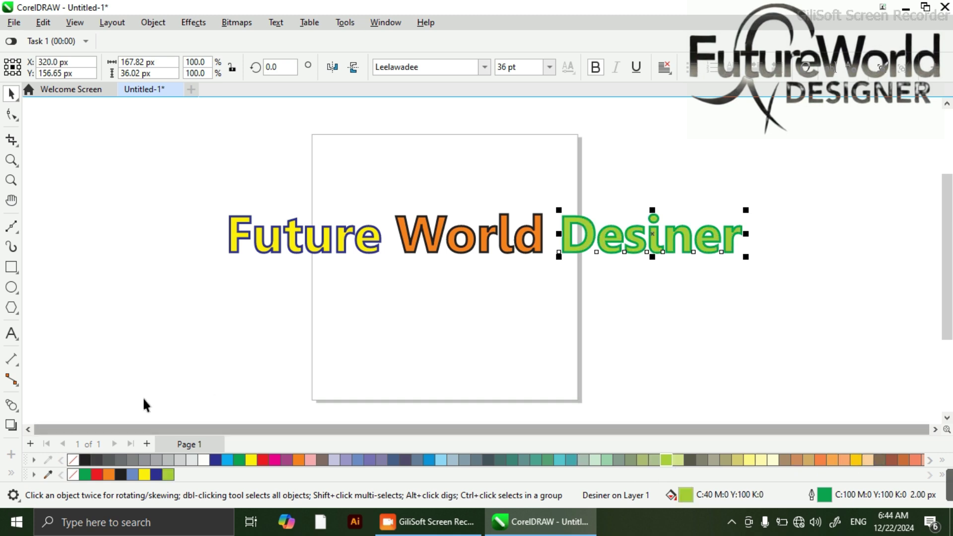
pyautogui.rightClick(97, 474)
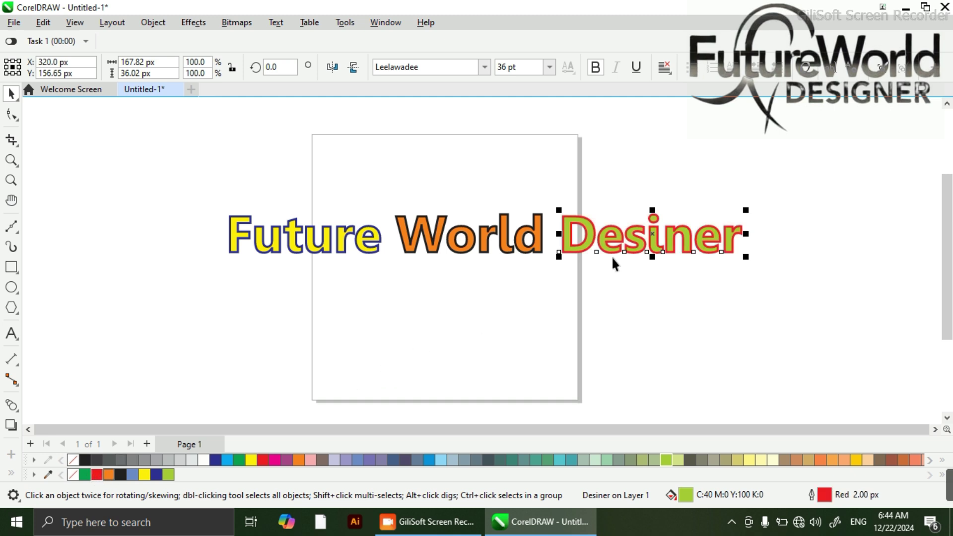
pyautogui.click(771, 201)
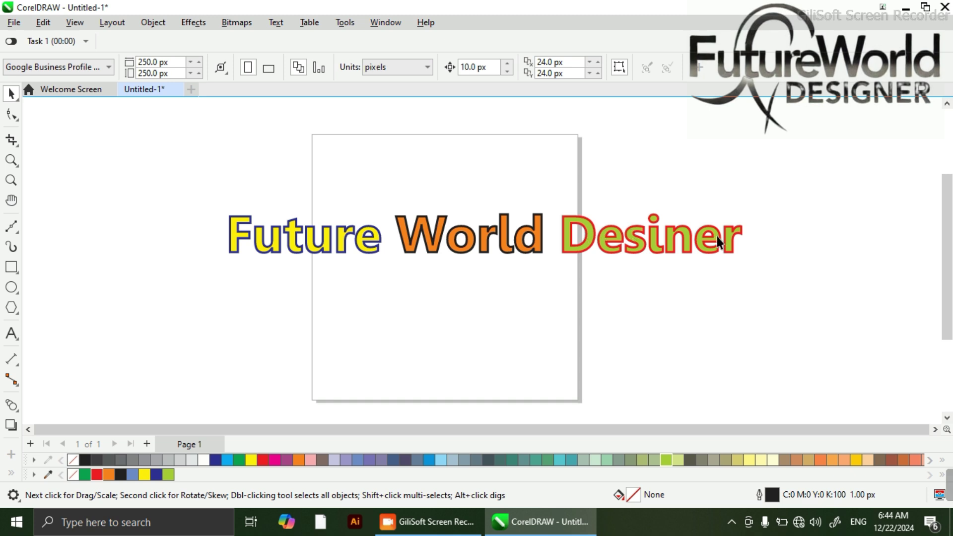
# Step: Break the word "Future" apart into individual letters
pyautogui.click(242, 234)
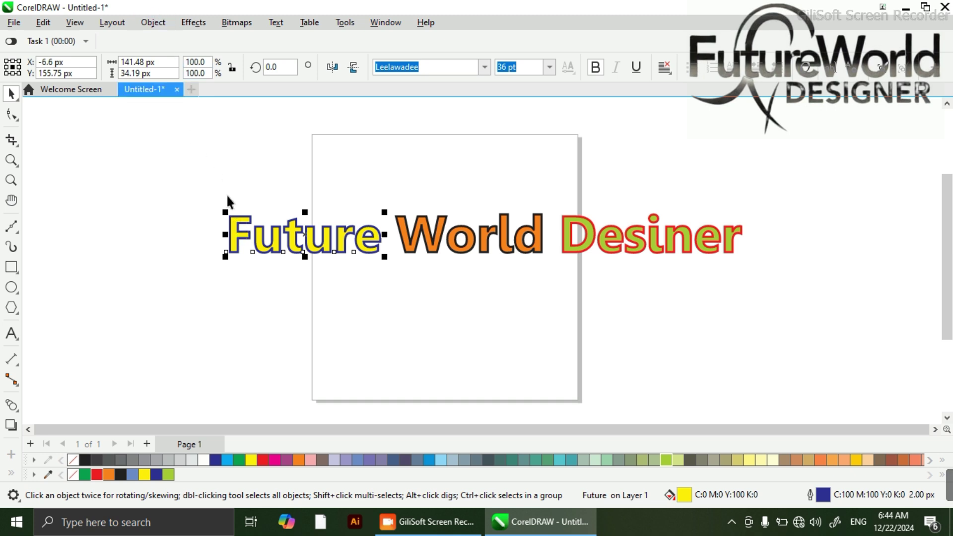
pyautogui.click(152, 22)
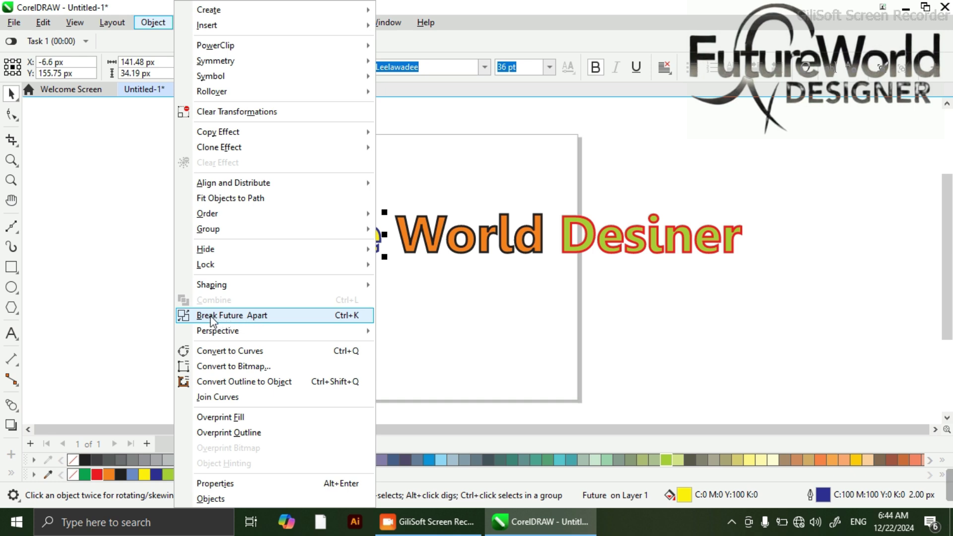
pyautogui.click(263, 316)
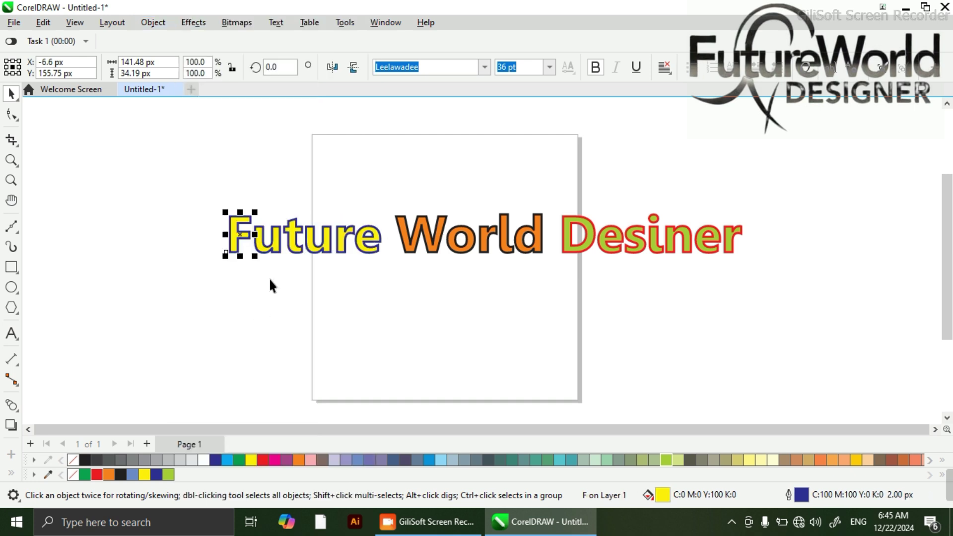
# Step: Select "World", "Desiner" and the letter "F" of "Future" in turn to compare whole words with a separate letter
pyautogui.click(479, 244)
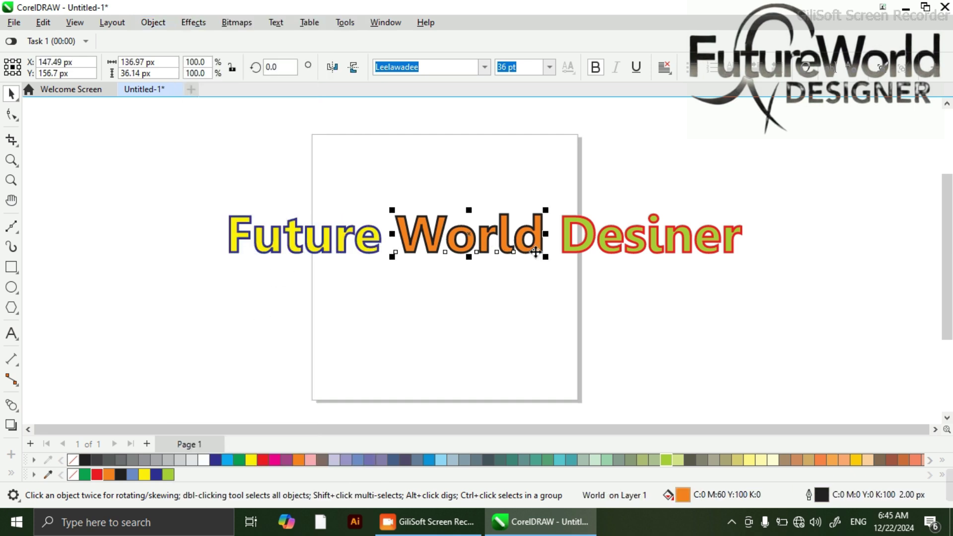
pyautogui.click(577, 251)
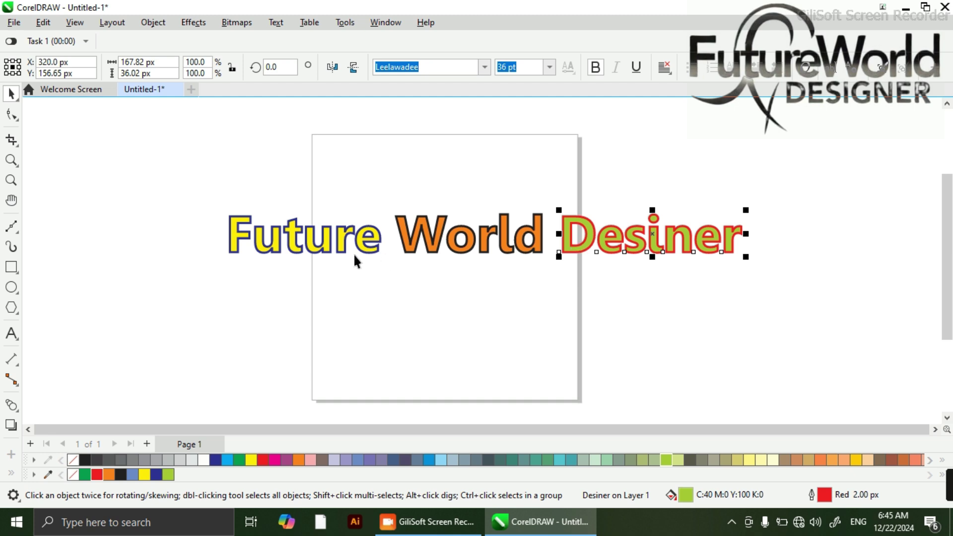
pyautogui.click(243, 241)
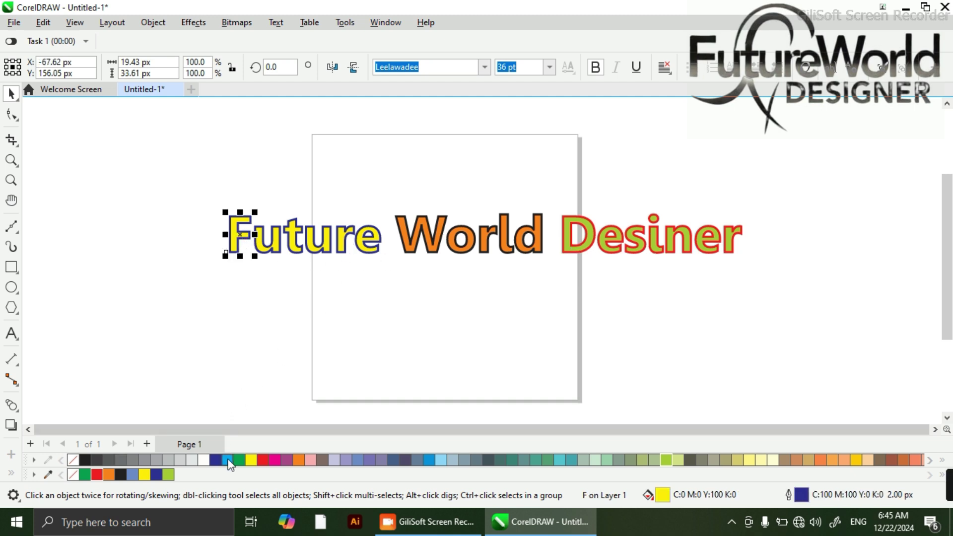
# Step: Fill the letter "F" with cyan and outline it in black, and fill the first "u" with green and outline it in orange
pyautogui.click(227, 460)
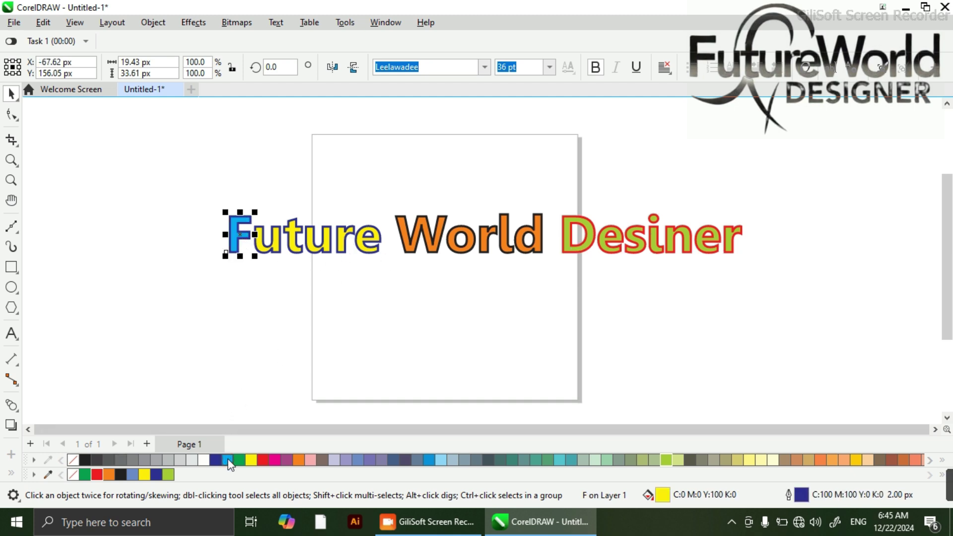
pyautogui.rightClick(88, 457)
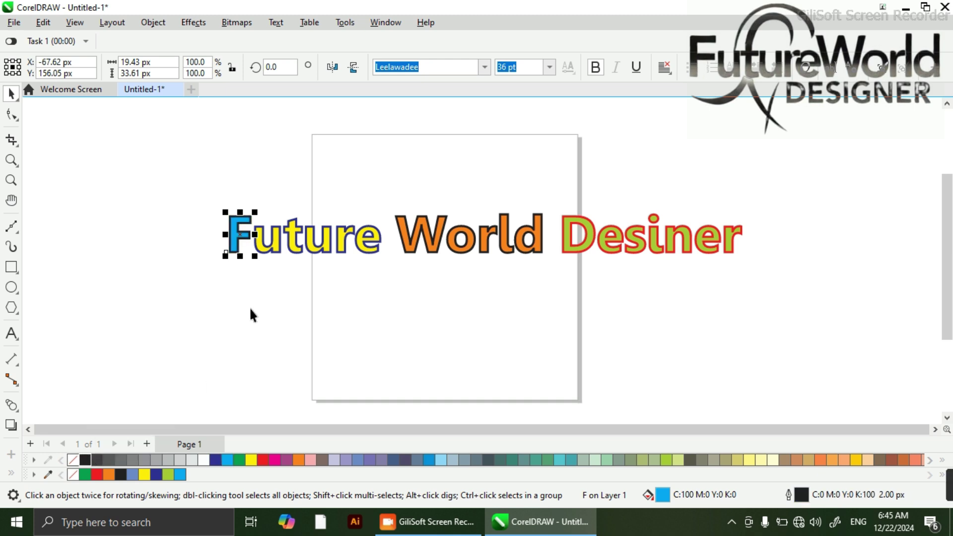
pyautogui.click(275, 250)
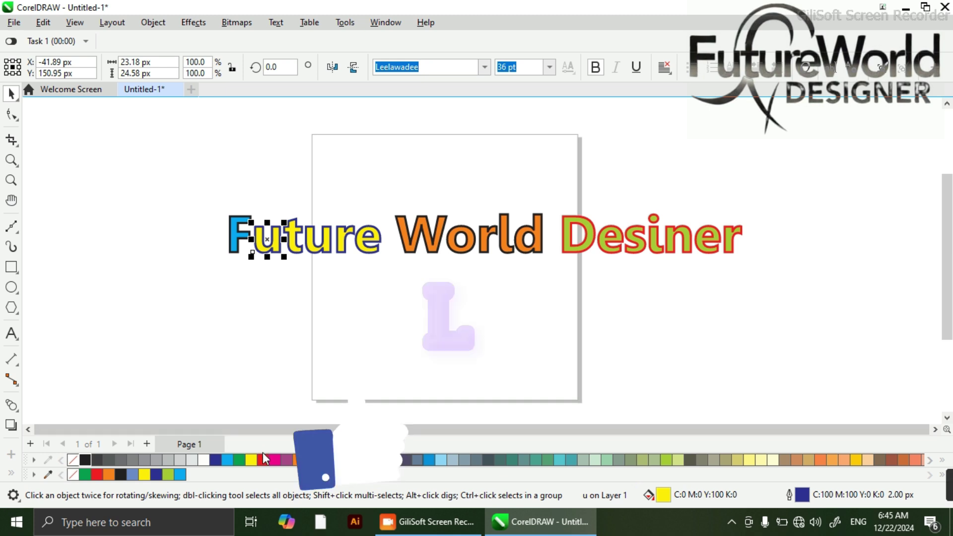
pyautogui.click(239, 460)
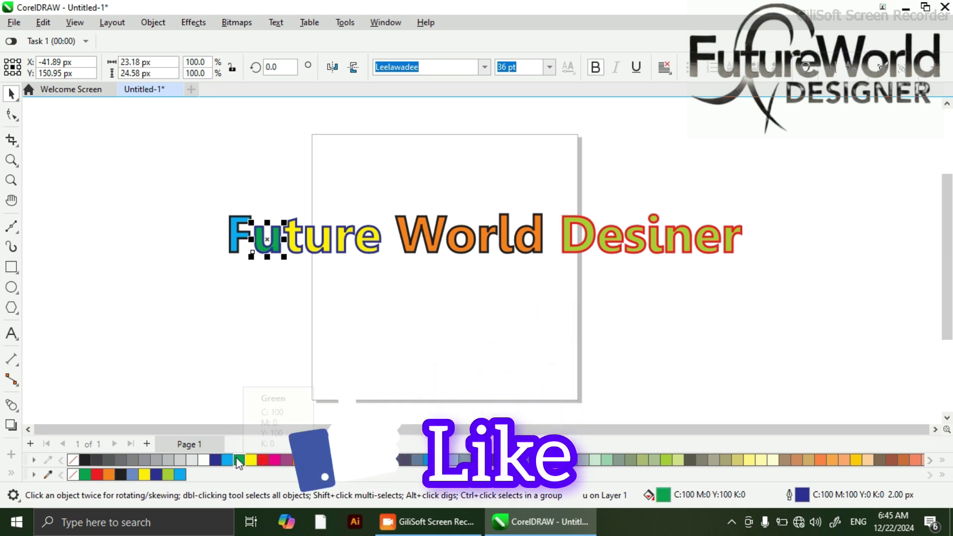
pyautogui.click(113, 474)
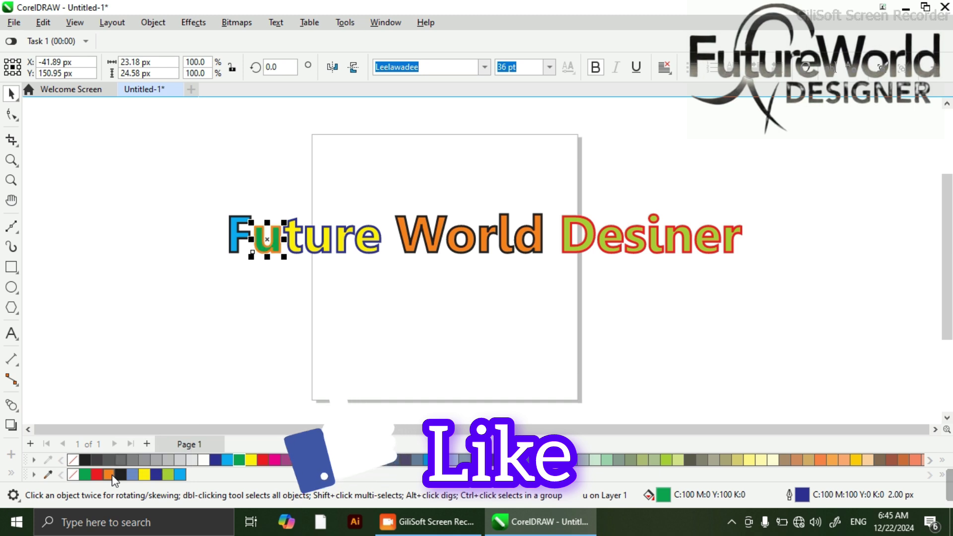
pyautogui.rightClick(112, 474)
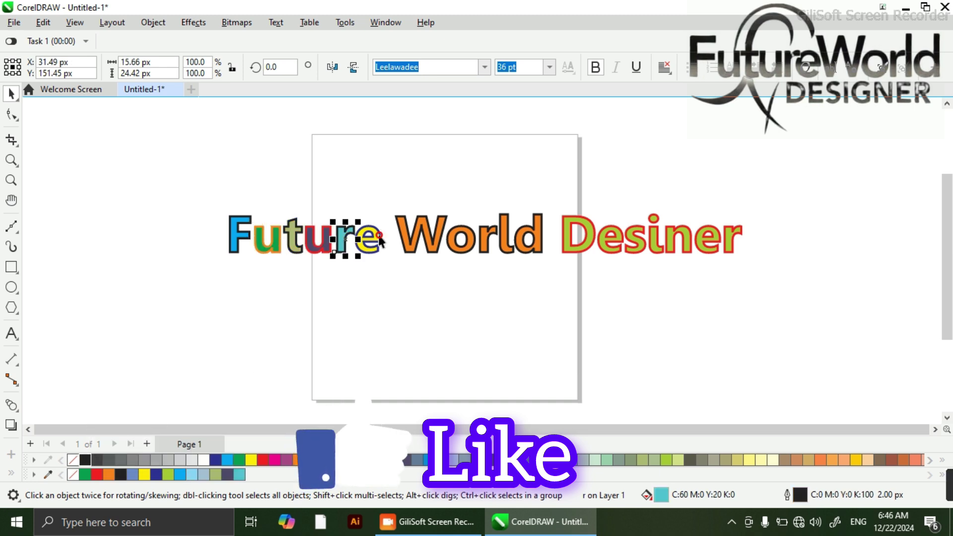
# Step: Fill the letter "e" of "Future" with red, outline it in dark slate, and deselect it
pyautogui.click(379, 239)
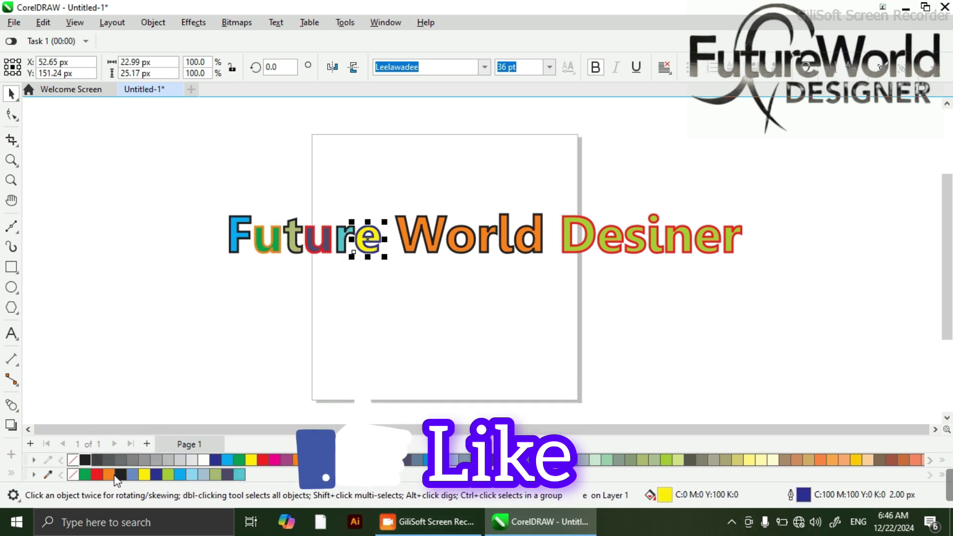
pyautogui.click(97, 475)
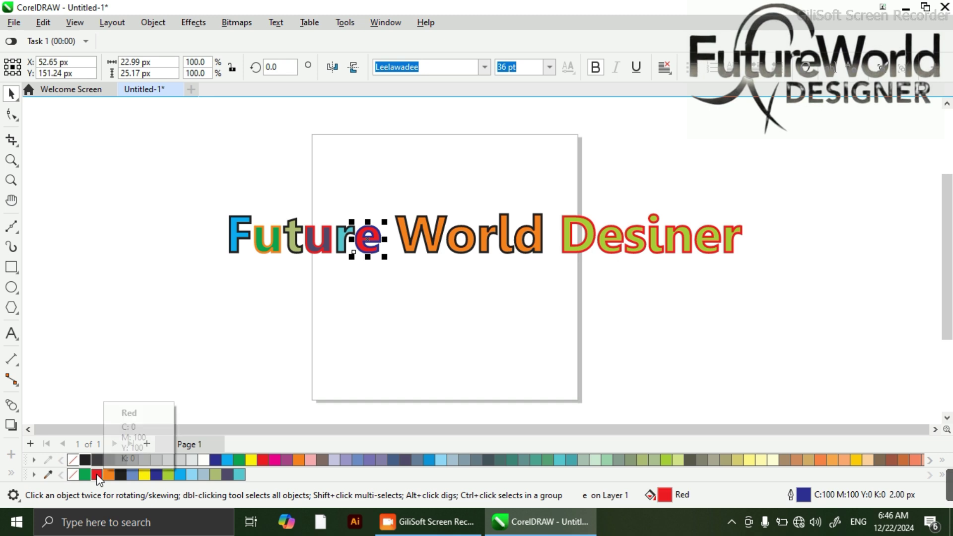
pyautogui.rightClick(301, 460)
pyautogui.click(470, 369)
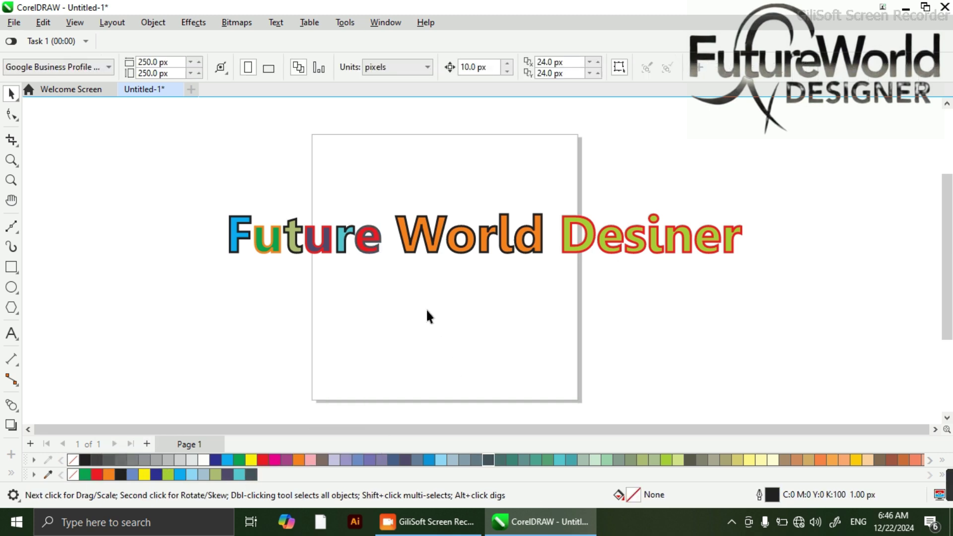
# Step: Check whether Break Apart is available for the single letter "u" of "Future"
pyautogui.click(255, 243)
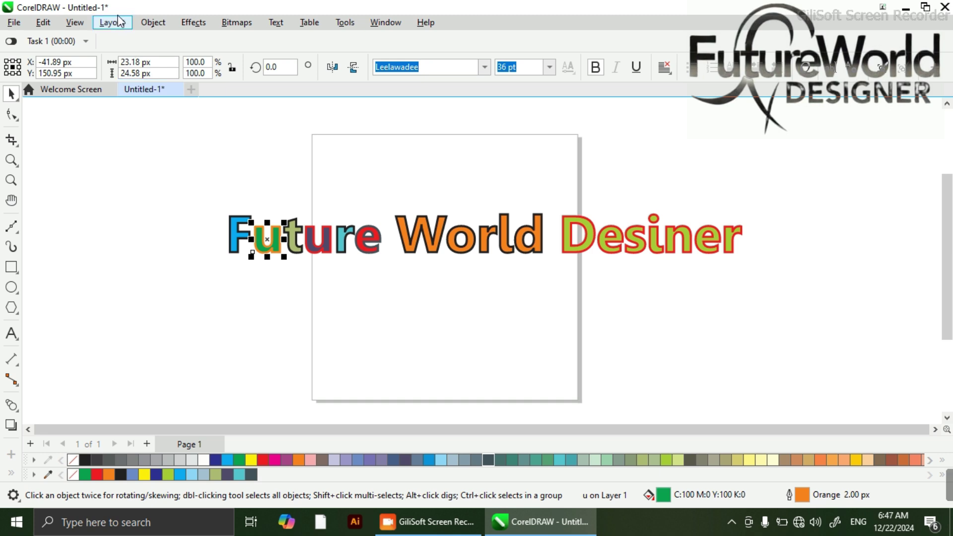
pyautogui.click(153, 23)
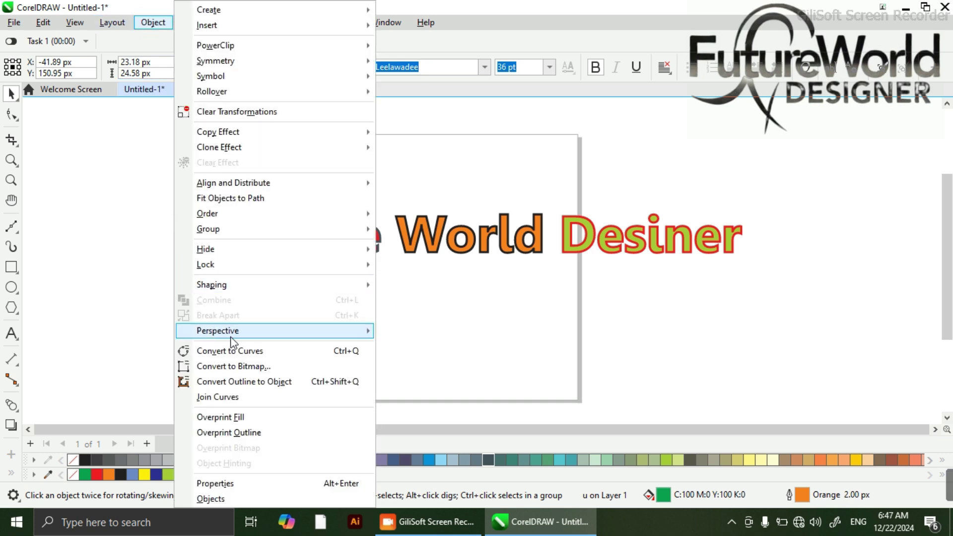
pyautogui.moveTo(237, 337)
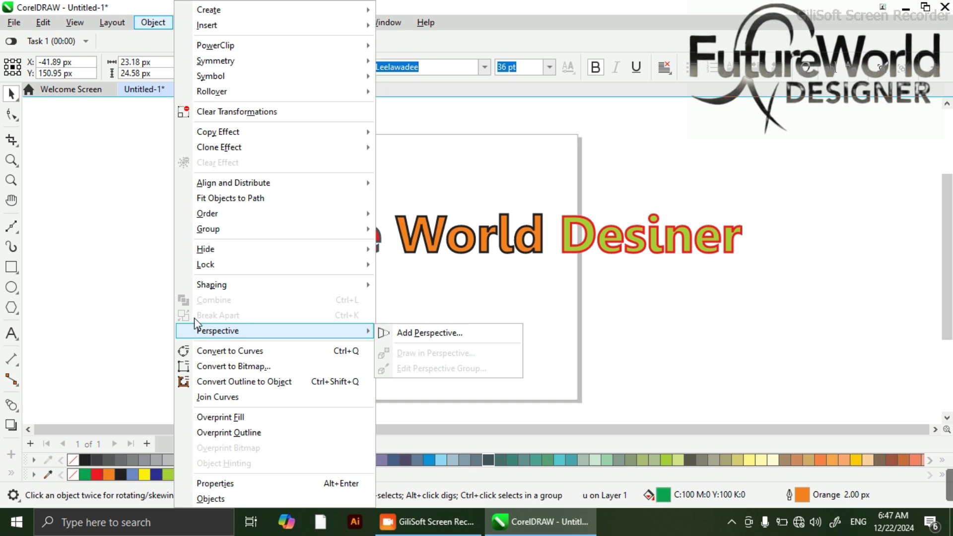
pyautogui.click(570, 312)
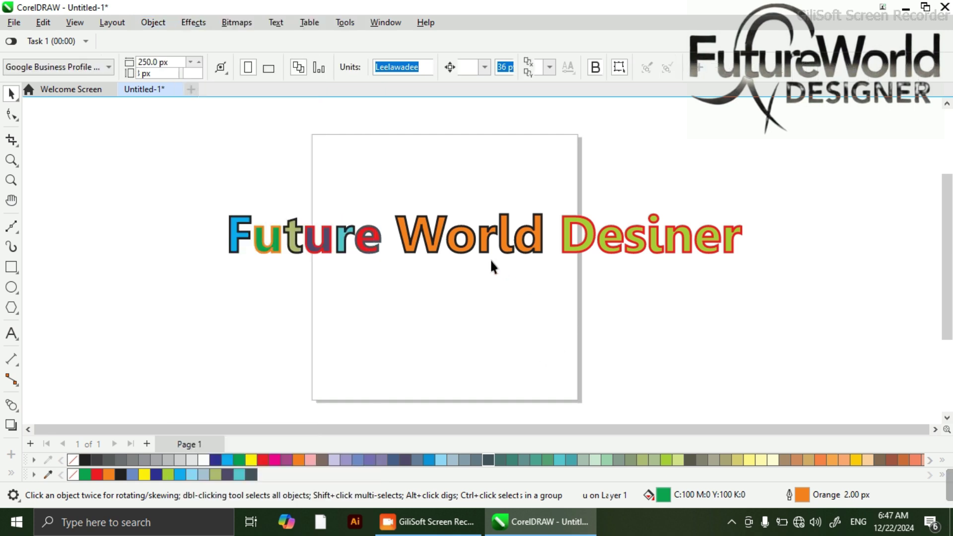
# Step: Break the word "World" apart into individual letters
pyautogui.click(435, 241)
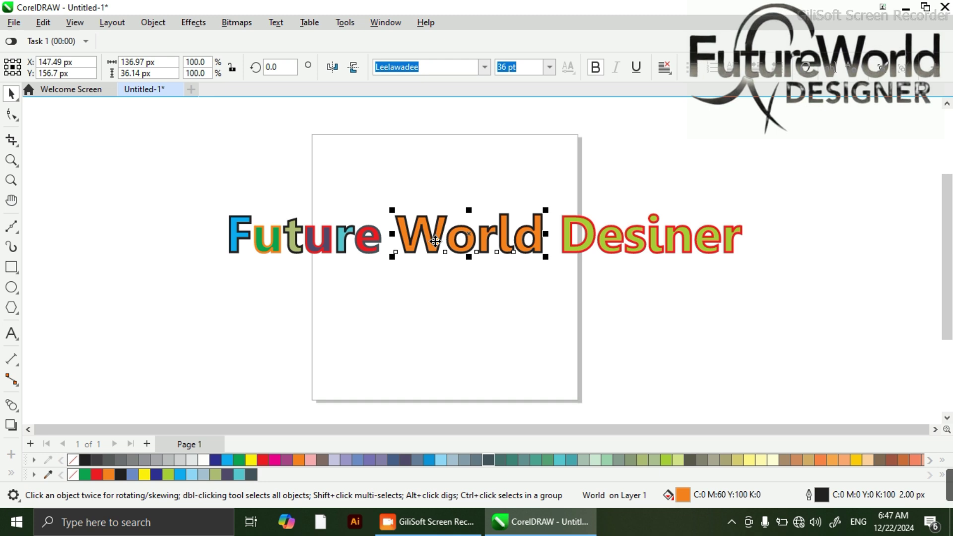
pyautogui.click(155, 25)
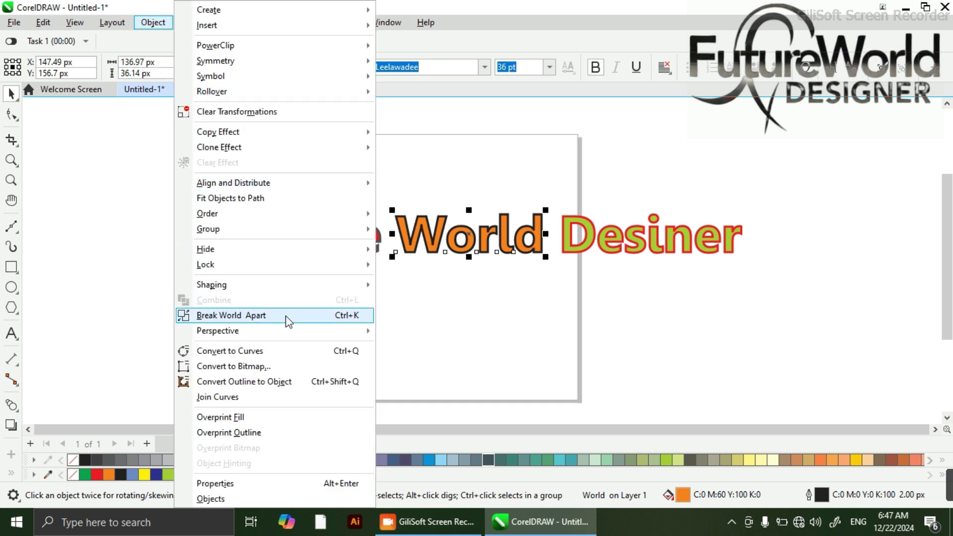
pyautogui.click(256, 317)
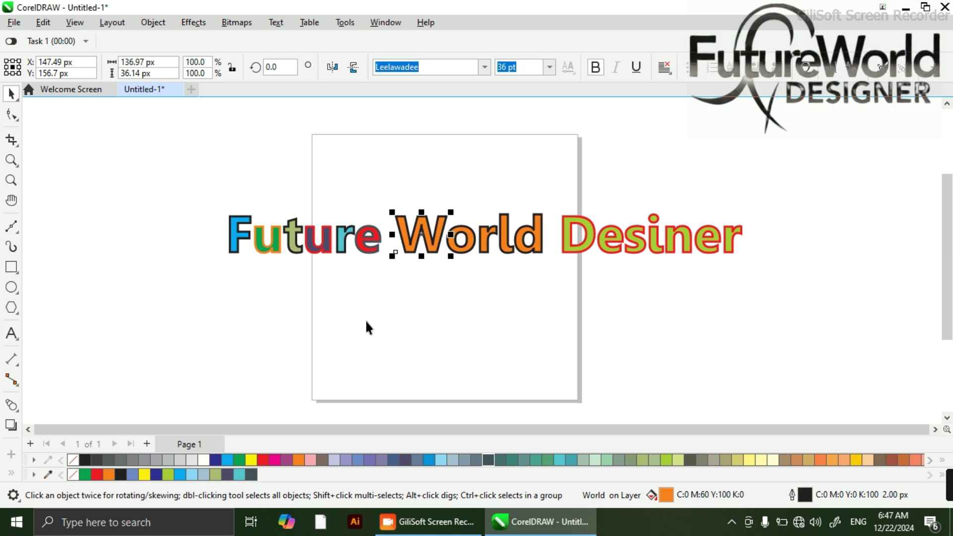
# Step: Compare the separate letters "o" and "W" with the whole word "Desiner", checking whether "W" can be broken apart further
pyautogui.click(452, 248)
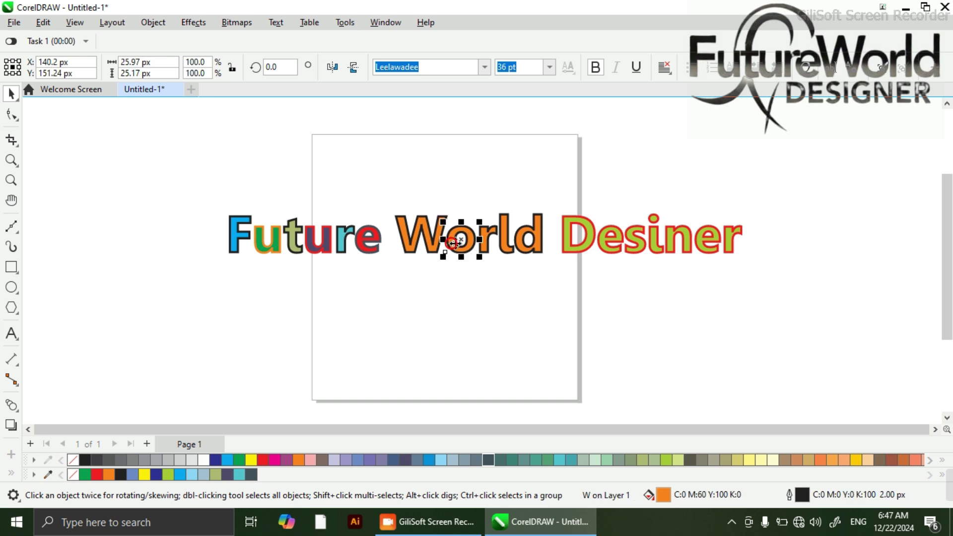
pyautogui.click(586, 246)
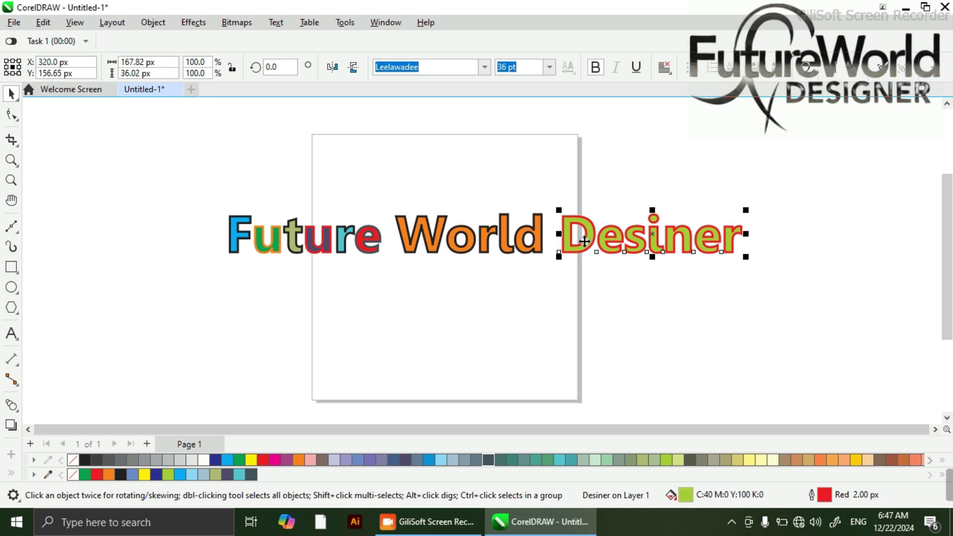
pyautogui.click(420, 238)
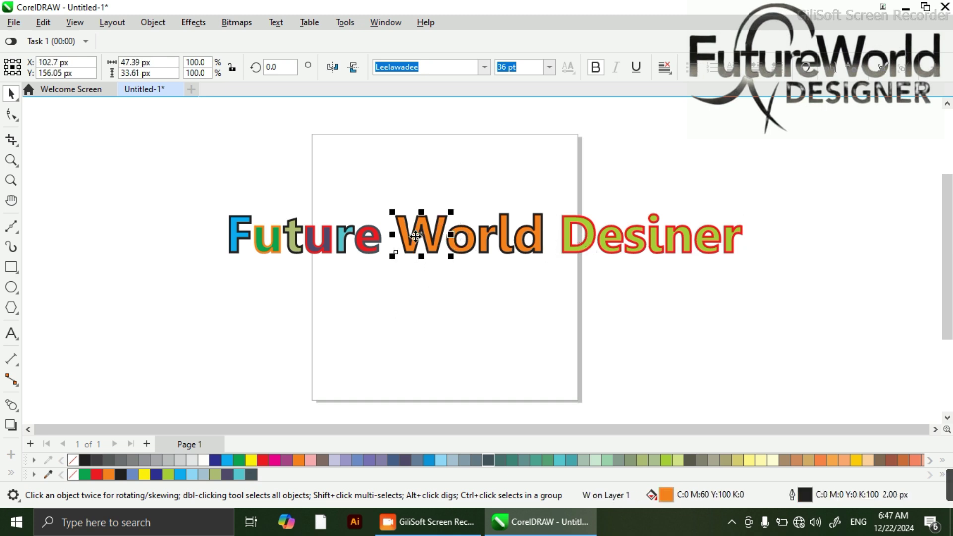
pyautogui.click(162, 24)
pyautogui.moveTo(272, 330)
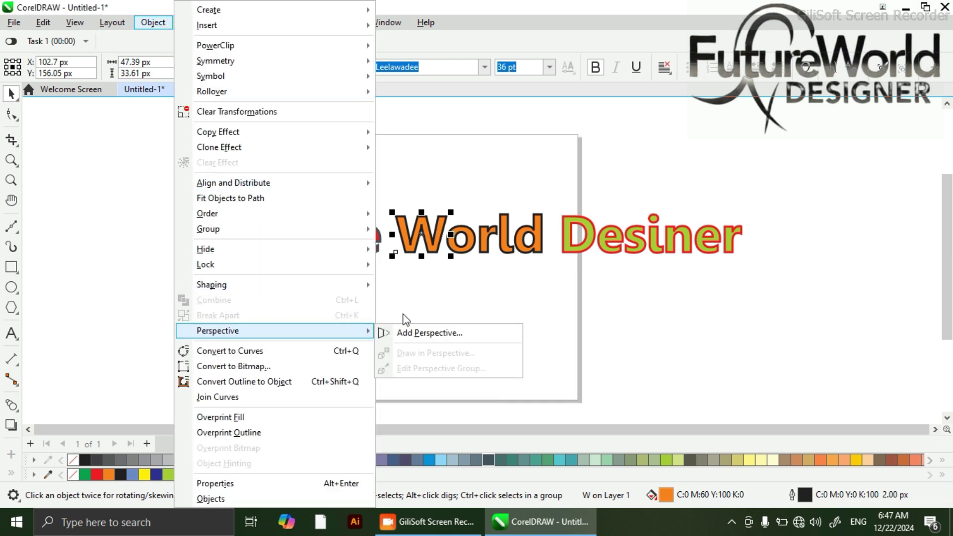
pyautogui.click(549, 310)
pyautogui.click(636, 243)
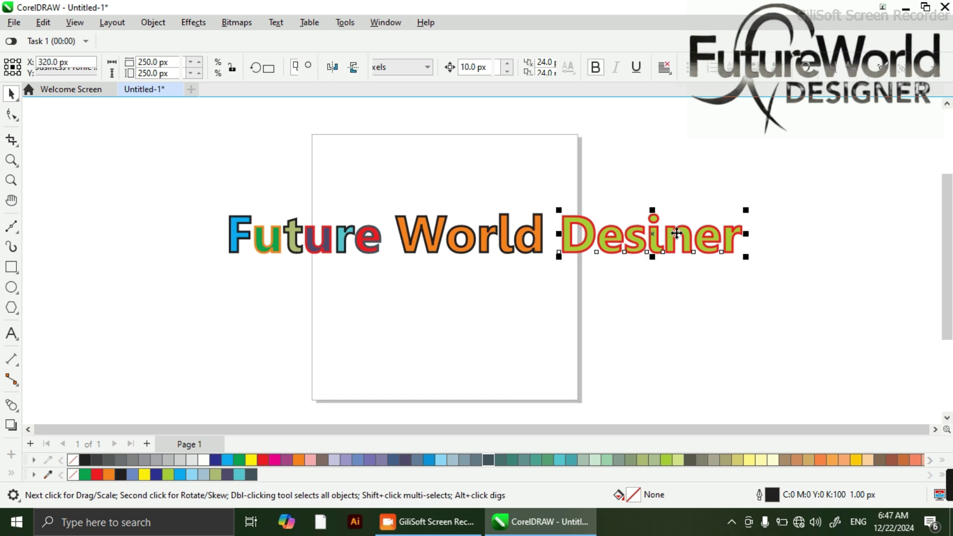
pyautogui.click(689, 365)
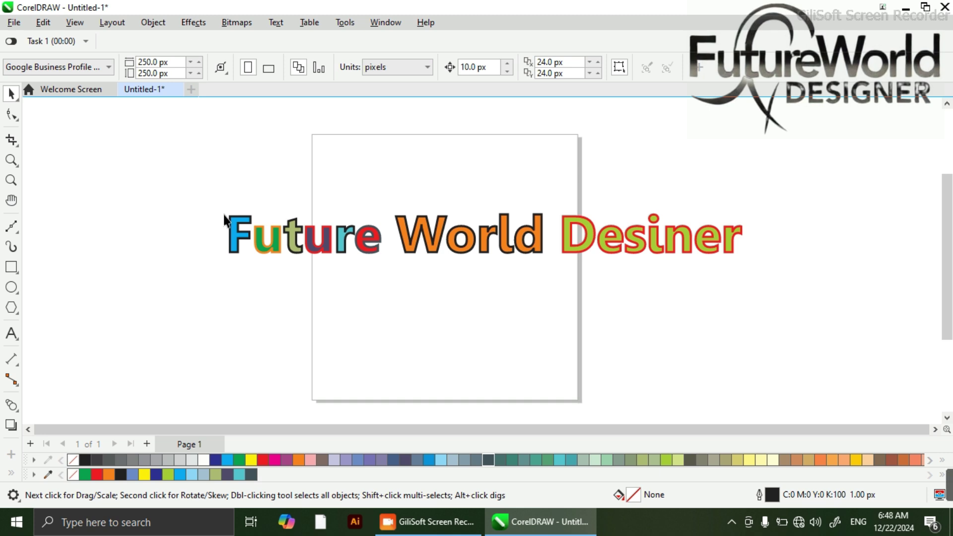
# Step: Select all the "Future World Desiner" text and delete it from the page
pyautogui.moveTo(293, 252); pyautogui.dragTo(445, 259)
pyautogui.moveTo(666, 259); pyautogui.dragTo(759, 259)
pyautogui.press('Delete')
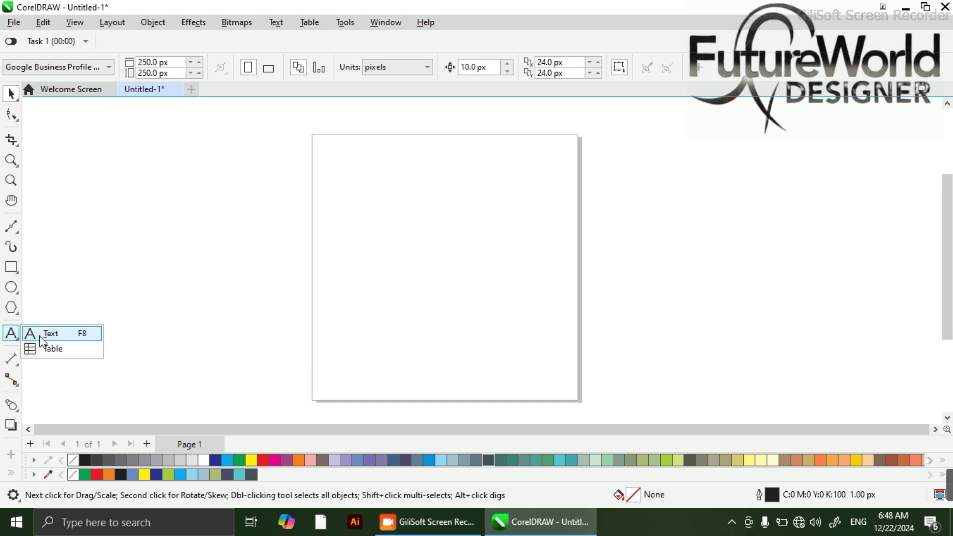
# Step: Draw a table of 6 rows and 9 columns, about 247 by 213 px, across most of the page and select it
pyautogui.click(52, 350)
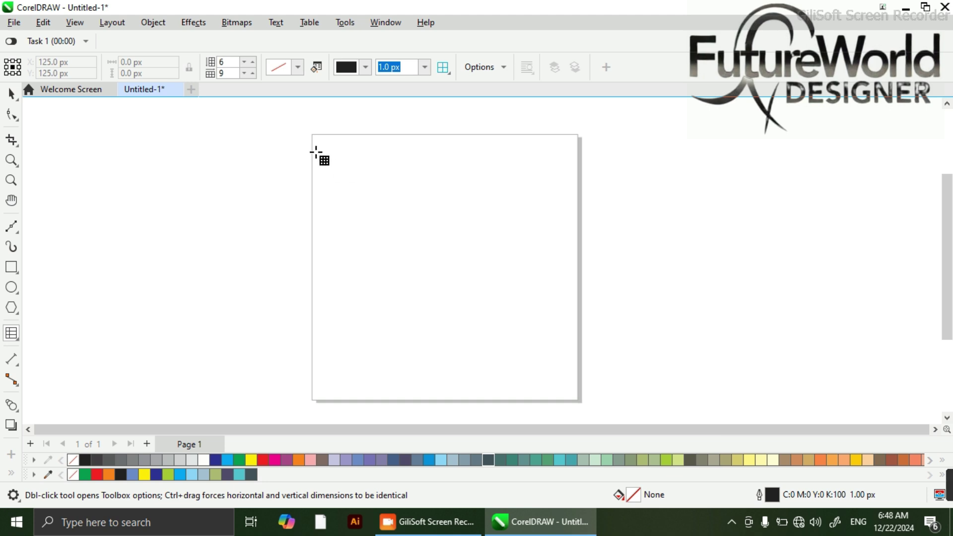
pyautogui.moveTo(316, 151)
pyautogui.mouseDown()
pyautogui.moveTo(487, 264)
pyautogui.moveTo(566, 345)
pyautogui.moveTo(578, 378)
pyautogui.mouseUp()
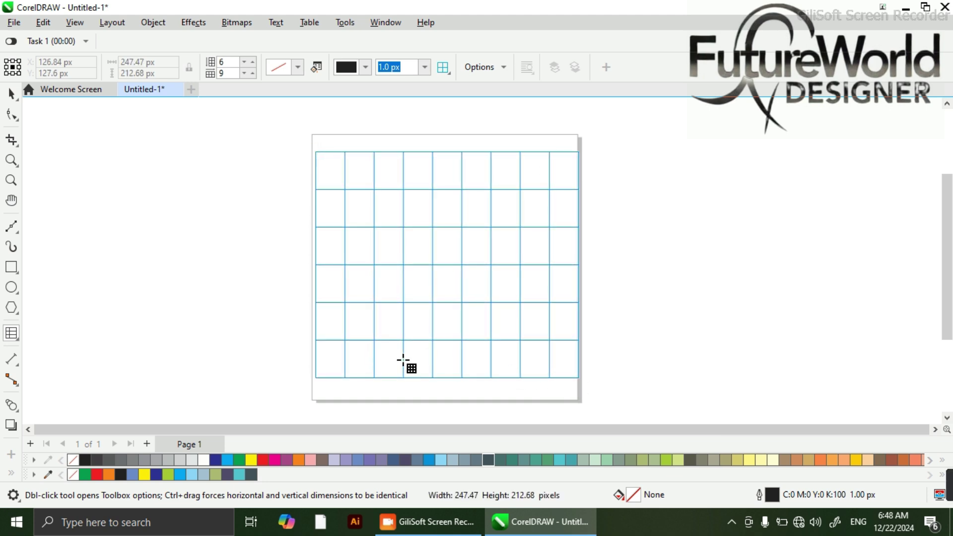
pyautogui.click(9, 94)
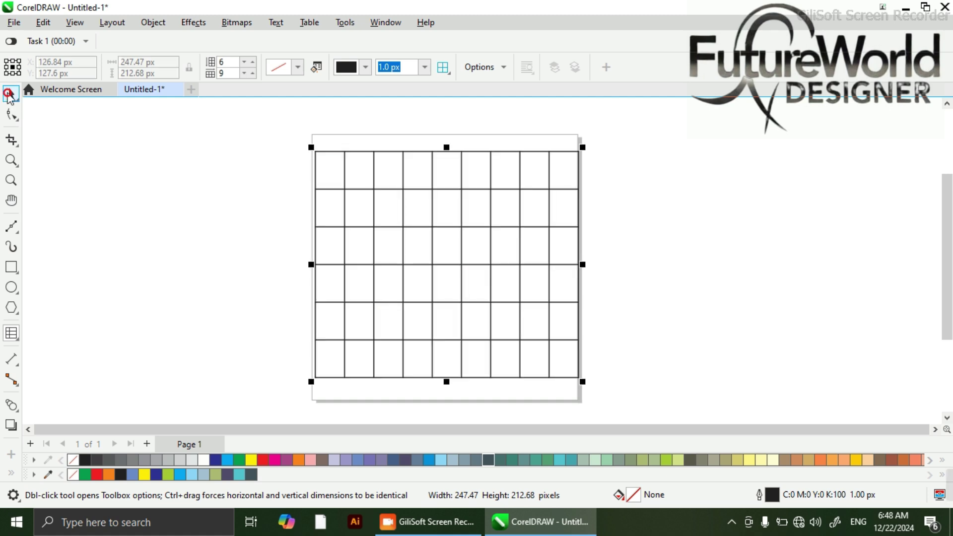
pyautogui.click(442, 268)
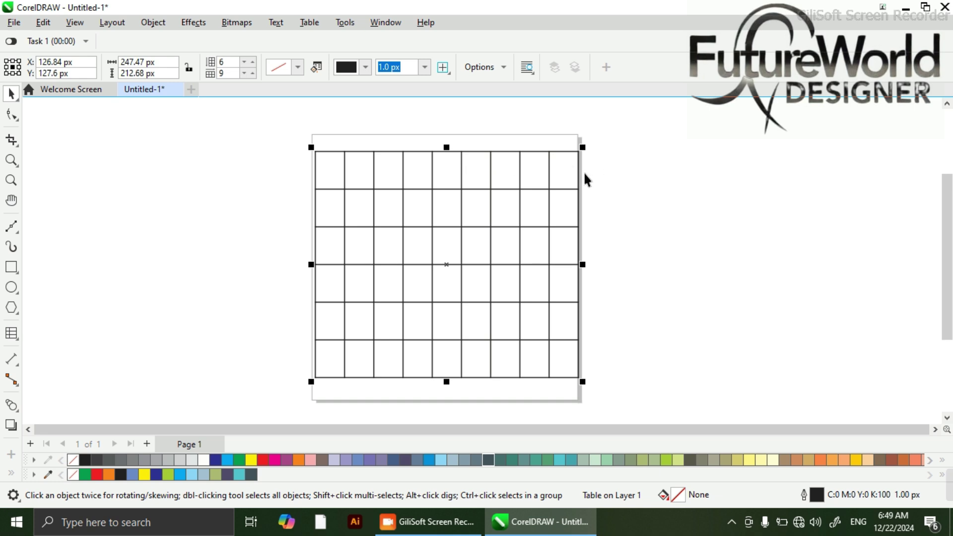
# Step: Reduce the table to 4 rows and 7 columns
pyautogui.click(244, 62)
pyautogui.click(245, 61)
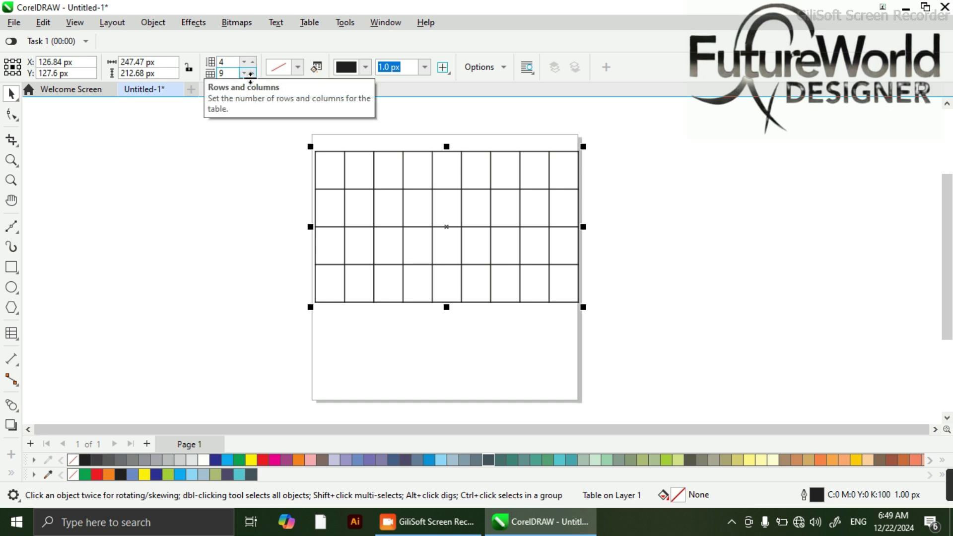
pyautogui.click(244, 74)
pyautogui.click(244, 73)
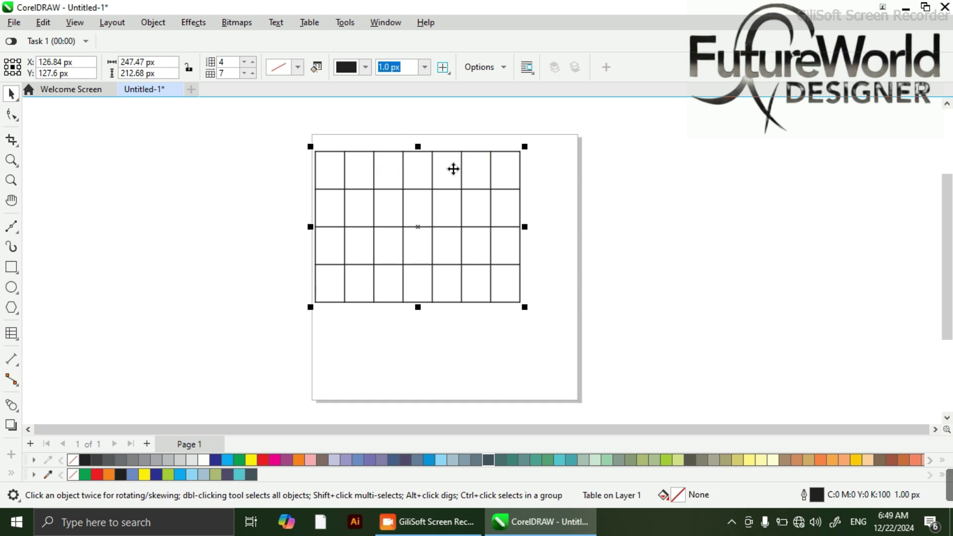
# Step: Choose dark blue from the PANTONE solid coated palette as the border color, accept it as the Graphic default, and set the table's border width to 3.0 px
pyautogui.click(366, 69)
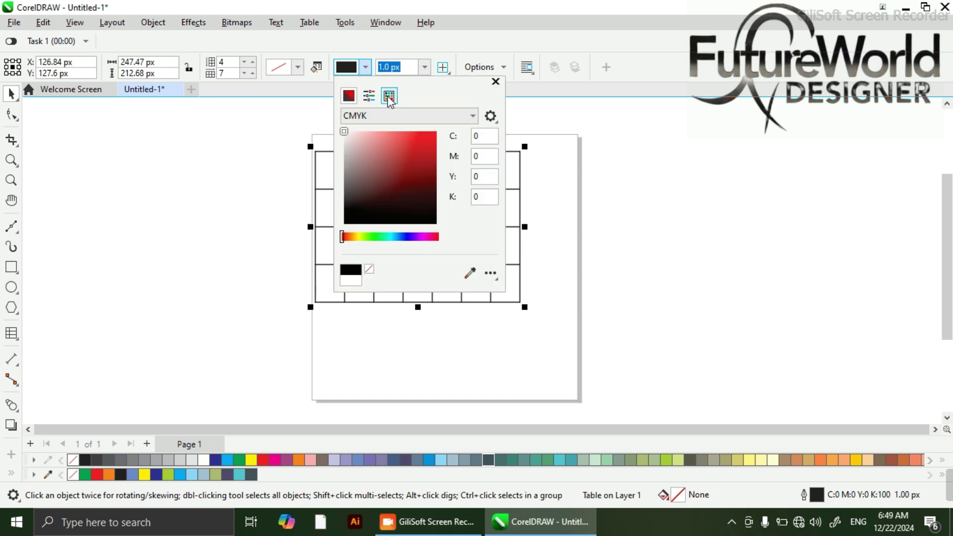
pyautogui.click(388, 98)
pyautogui.press('Return')
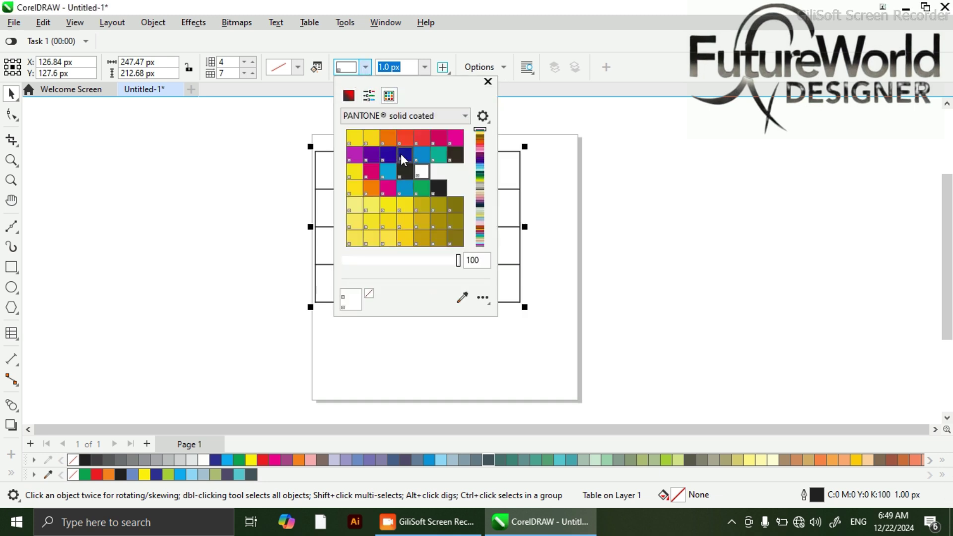
pyautogui.click(400, 154)
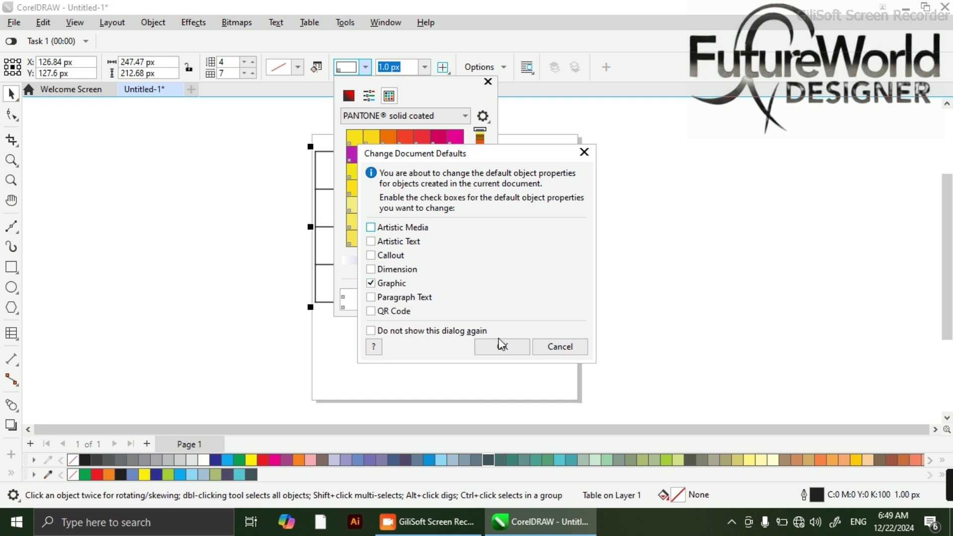
pyautogui.click(501, 346)
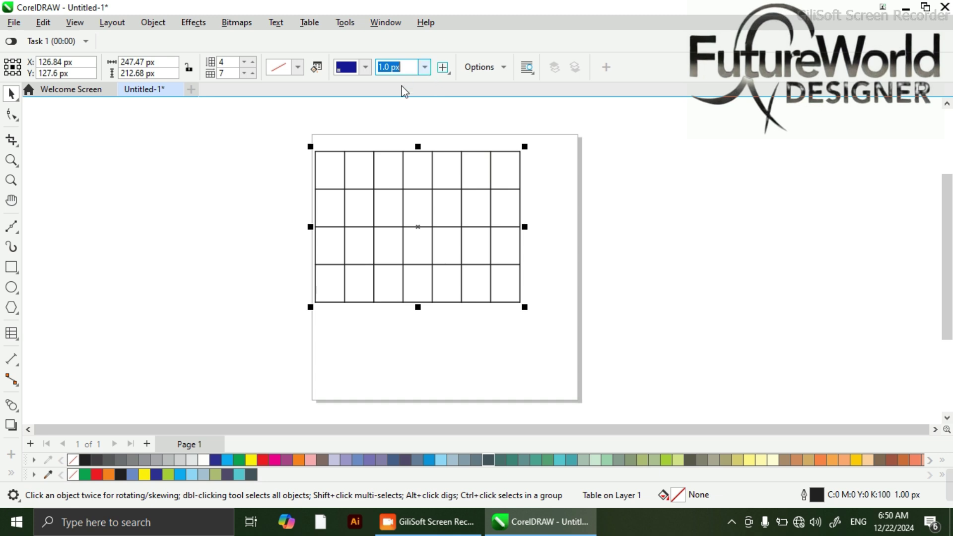
pyautogui.click(424, 67)
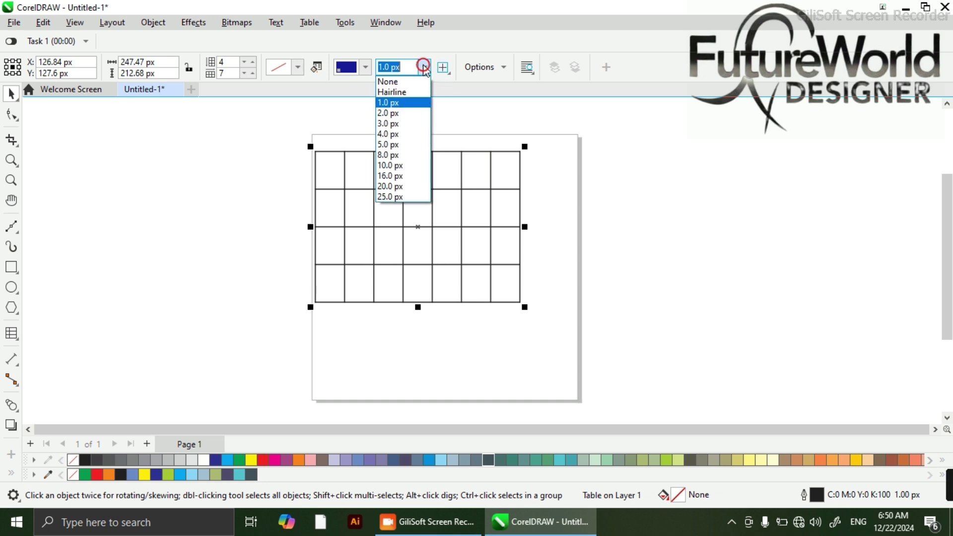
pyautogui.click(409, 123)
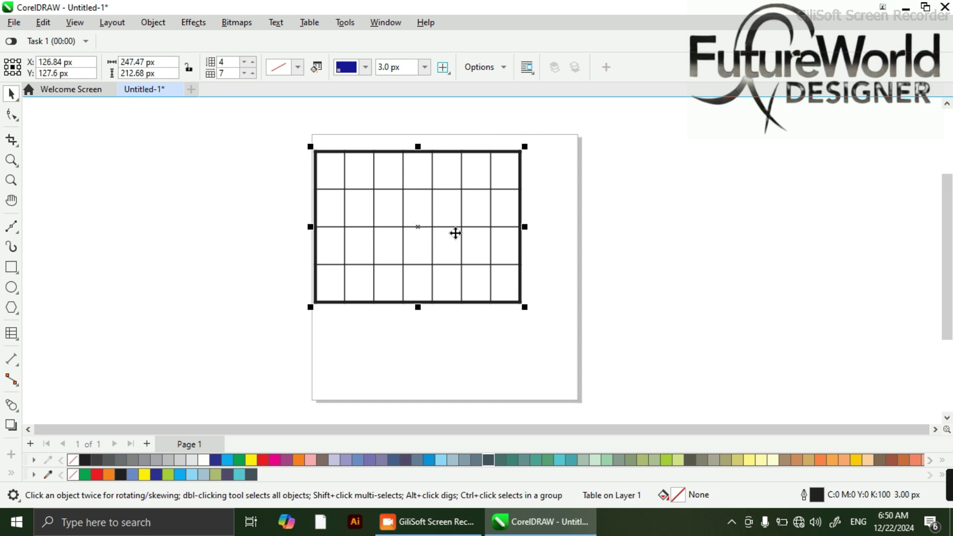
# Step: Apply the border settings to all borders of the table and set their width to 4.0 px
pyautogui.click(448, 74)
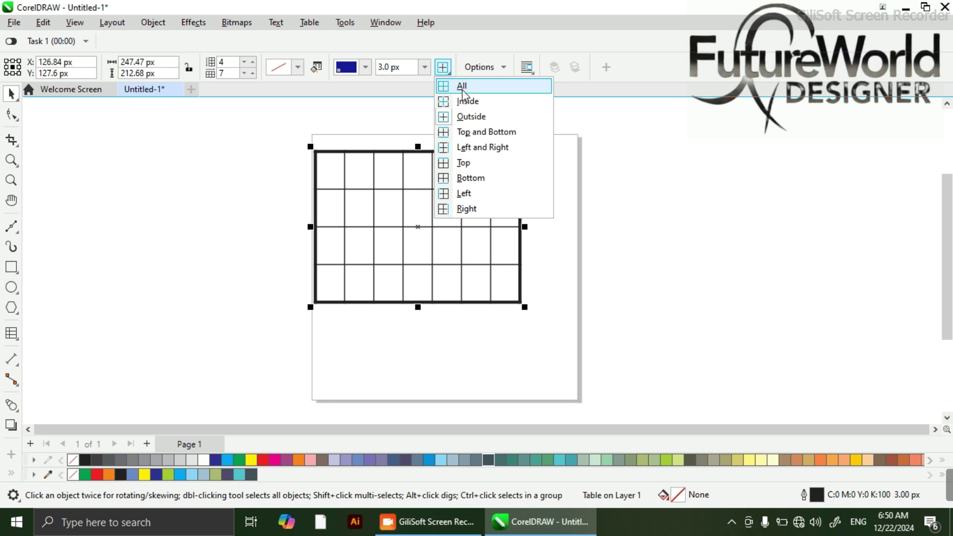
pyautogui.click(462, 91)
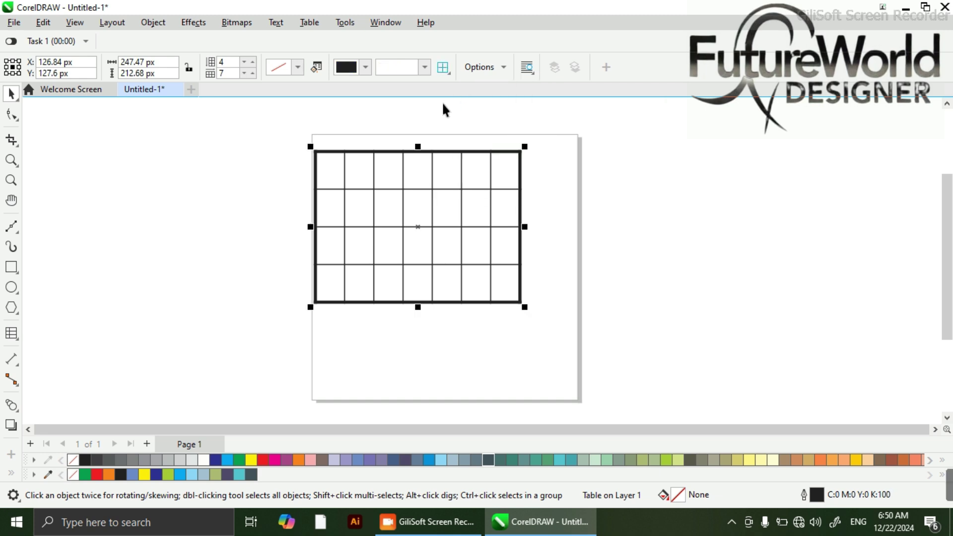
pyautogui.click(425, 67)
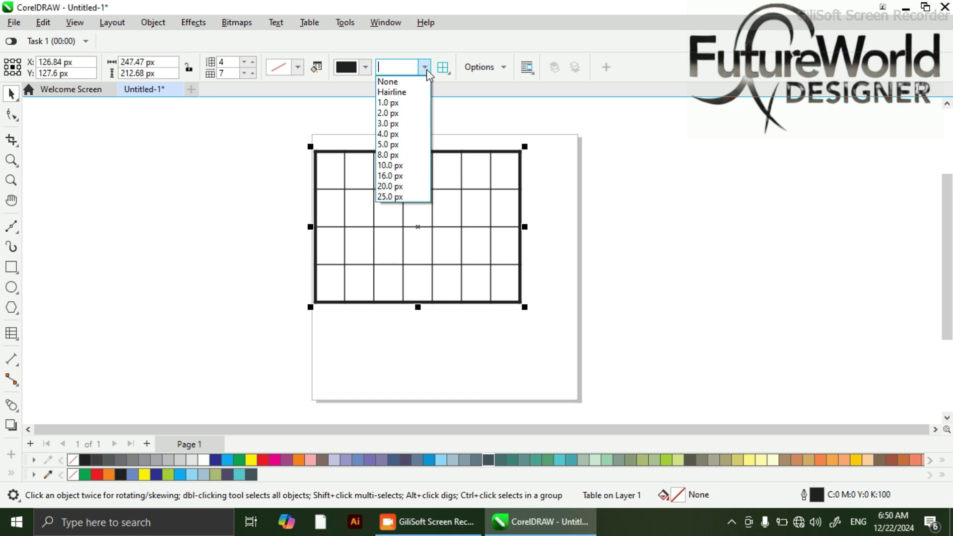
pyautogui.click(409, 134)
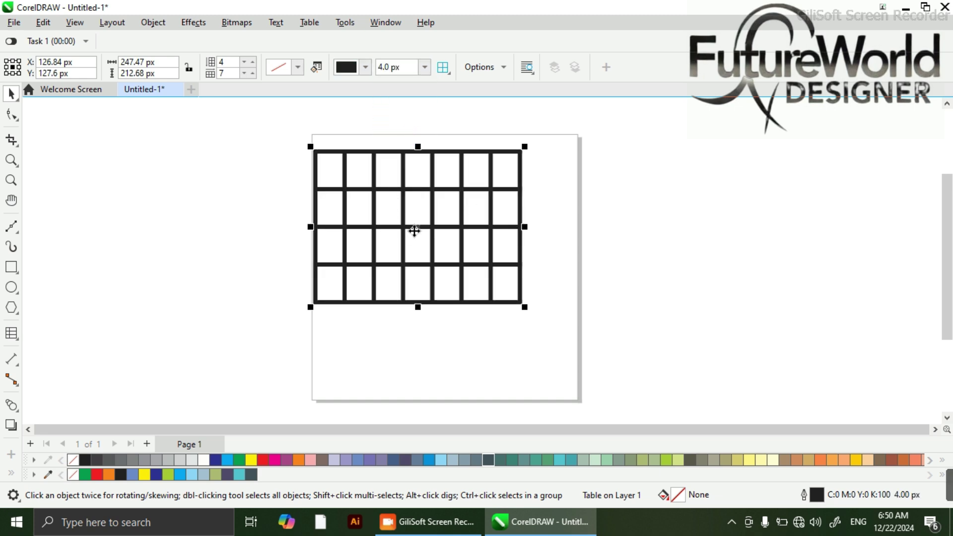
# Step: Target only the table's inside borders and set their width to 2.0 px
pyautogui.click(443, 68)
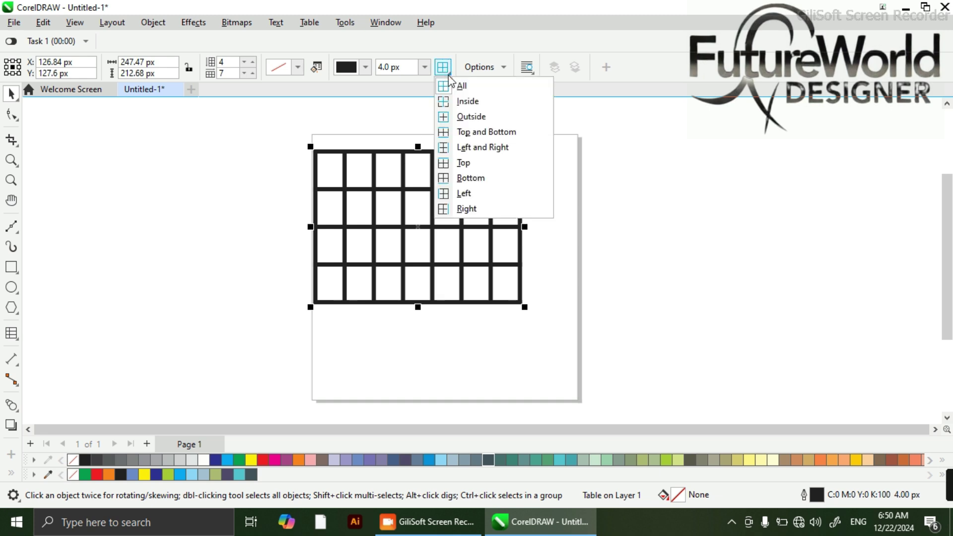
pyautogui.click(464, 101)
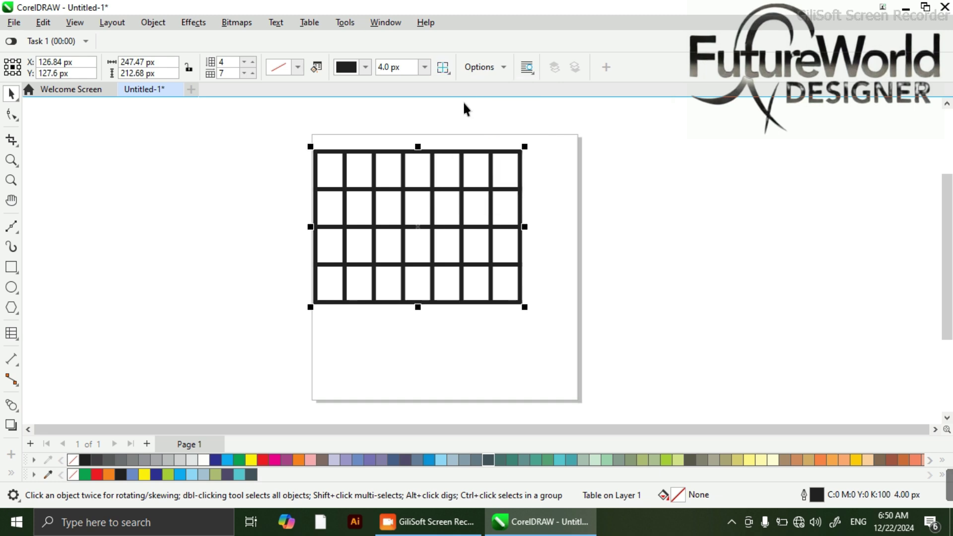
pyautogui.click(424, 68)
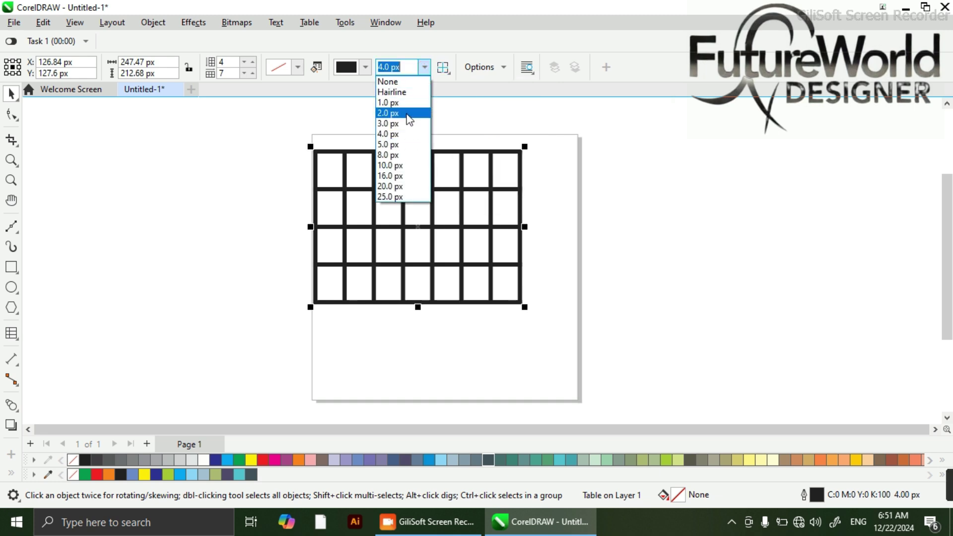
pyautogui.click(405, 113)
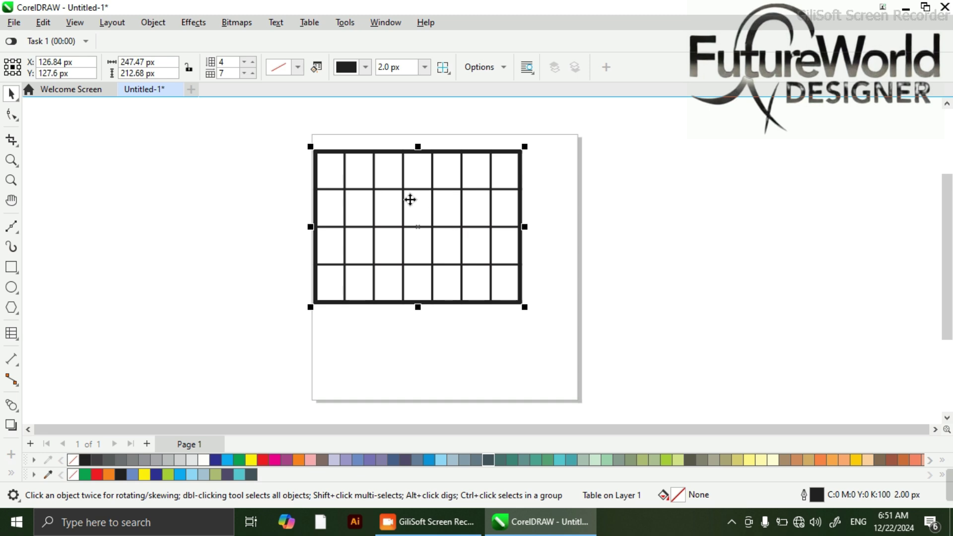
# Step: Set the table's outside border width to 5.0 px after trying 1.0 px, and switch the border selection to All
pyautogui.click(443, 68)
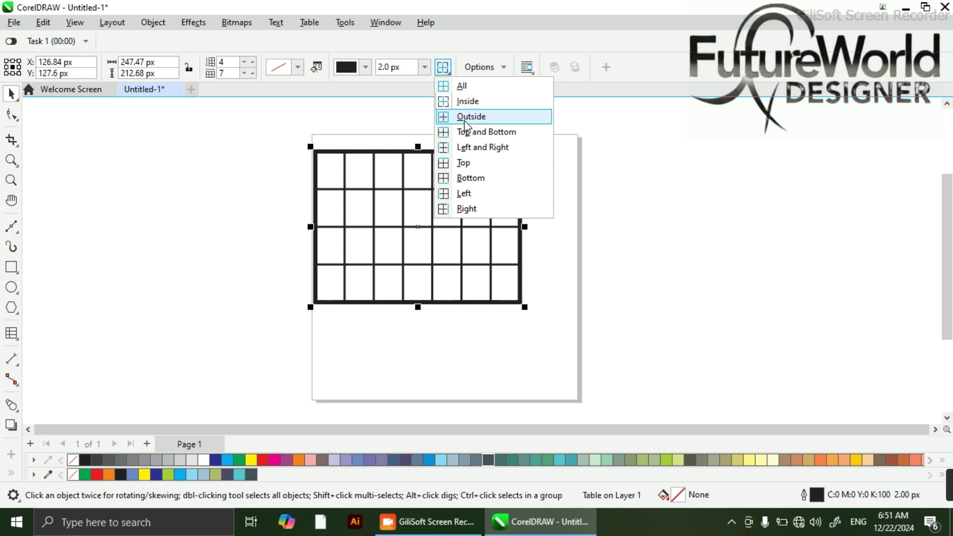
pyautogui.click(464, 117)
pyautogui.click(424, 67)
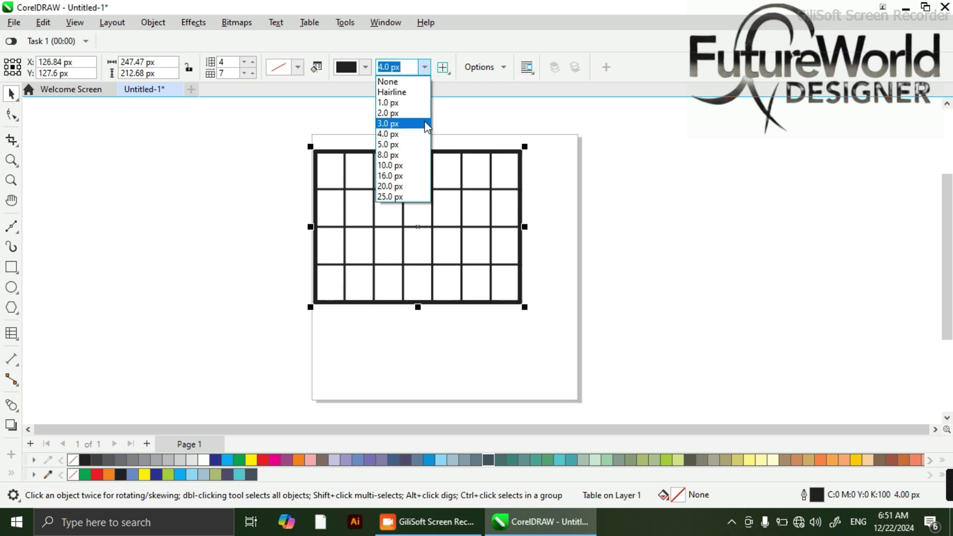
pyautogui.click(418, 101)
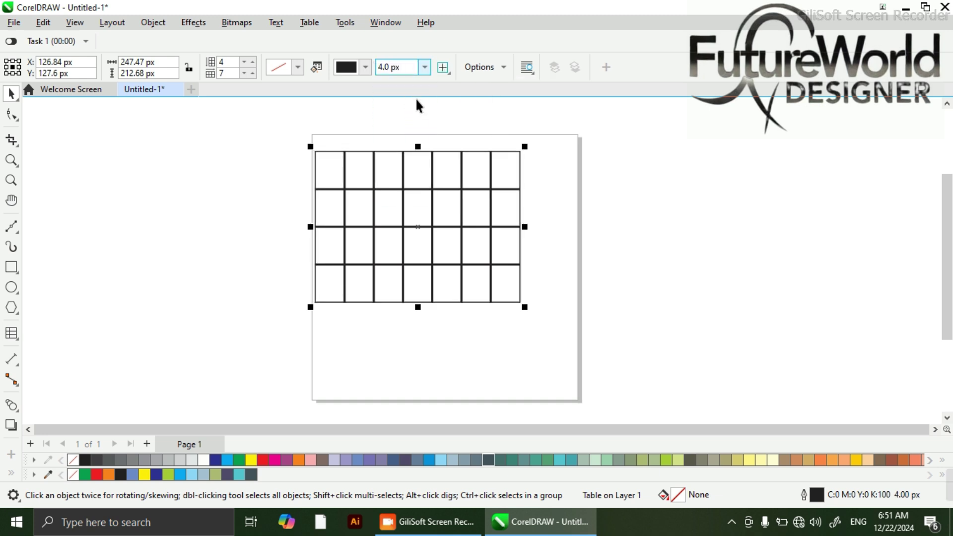
pyautogui.click(424, 67)
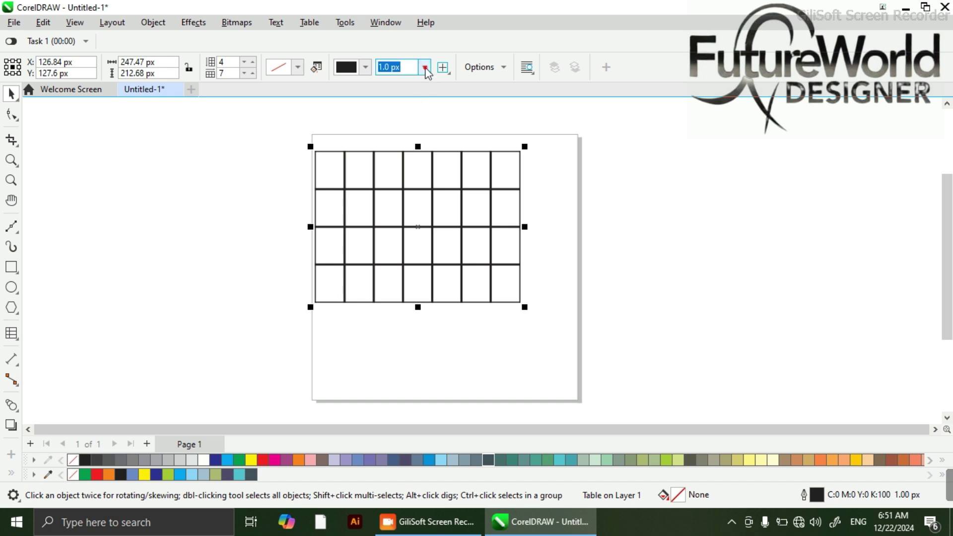
pyautogui.click(420, 144)
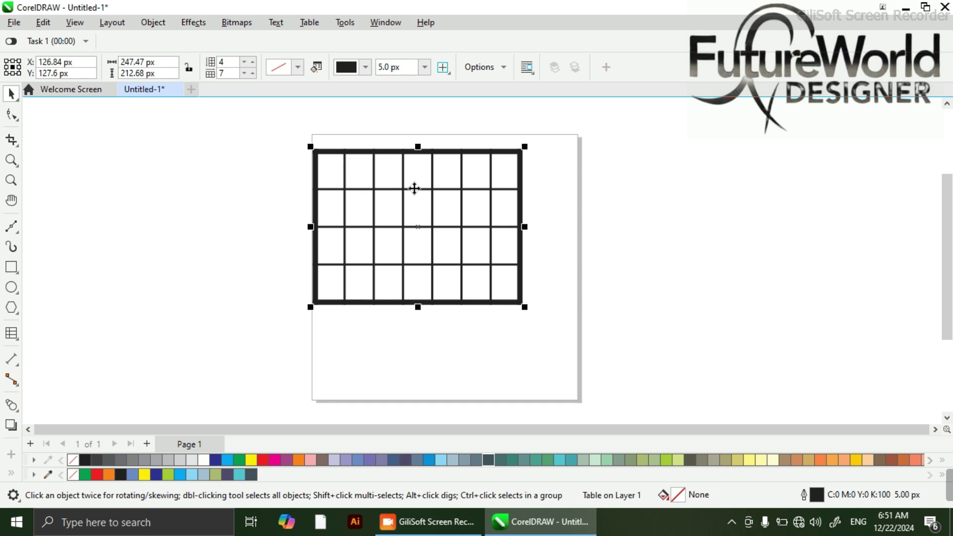
pyautogui.click(449, 73)
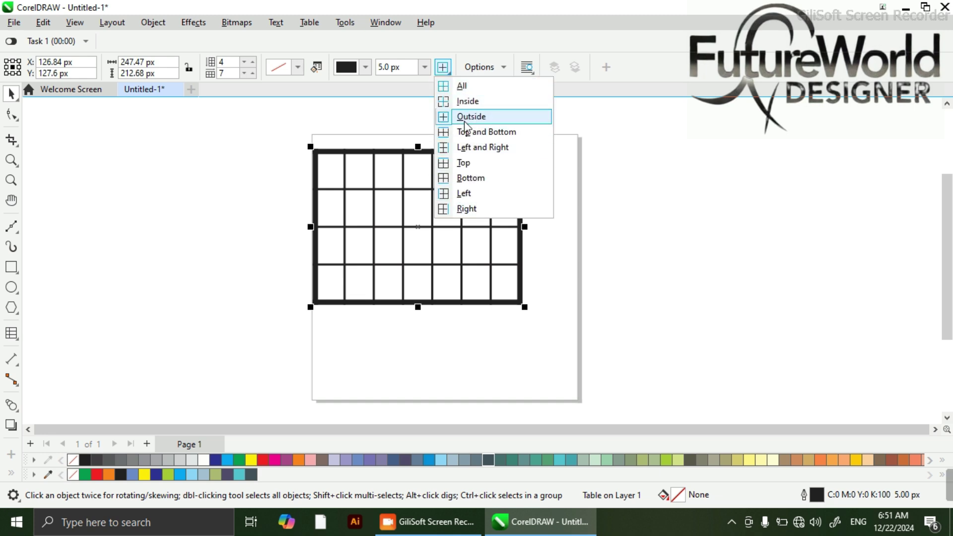
pyautogui.click(469, 88)
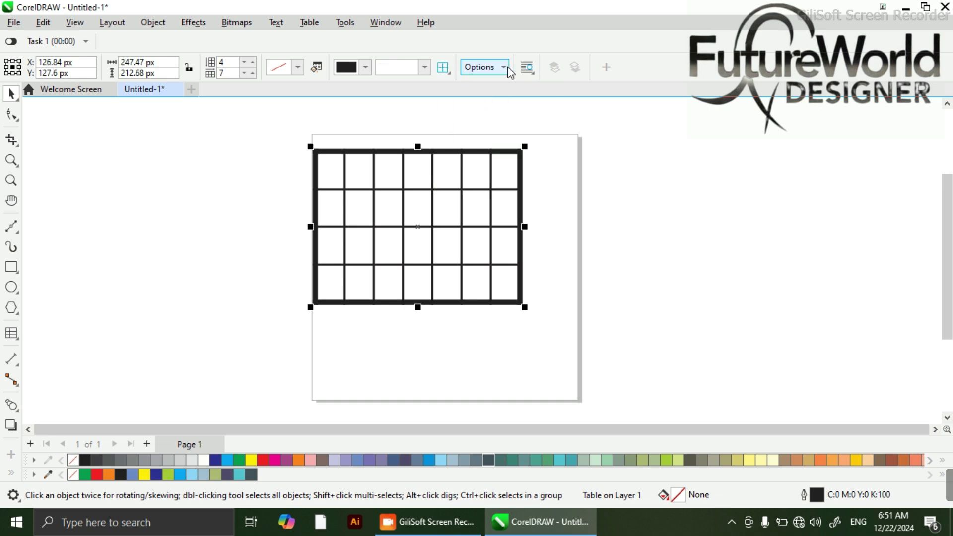
# Step: In the table options, disable automatic cell resizing while typing and enable separated cell borders
pyautogui.click(505, 68)
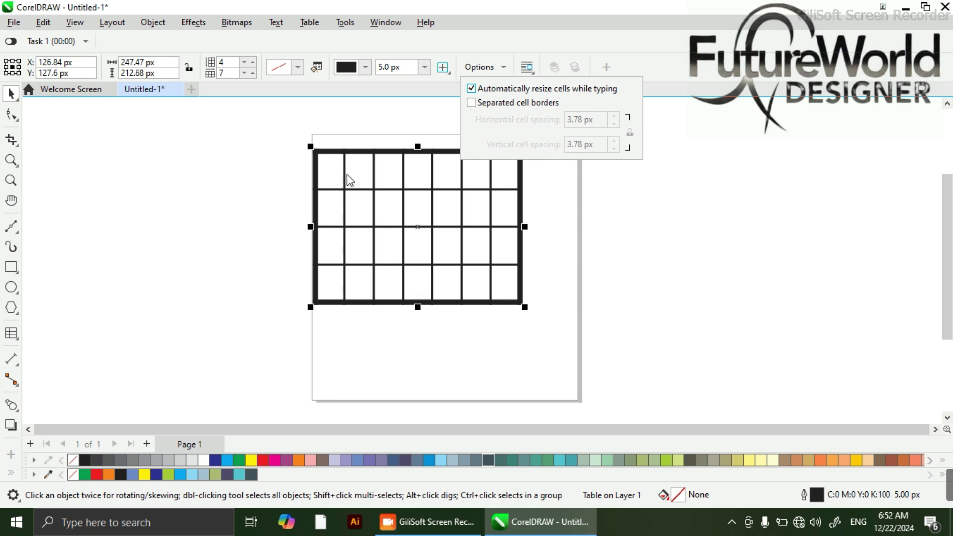
pyautogui.click(471, 89)
pyautogui.click(472, 103)
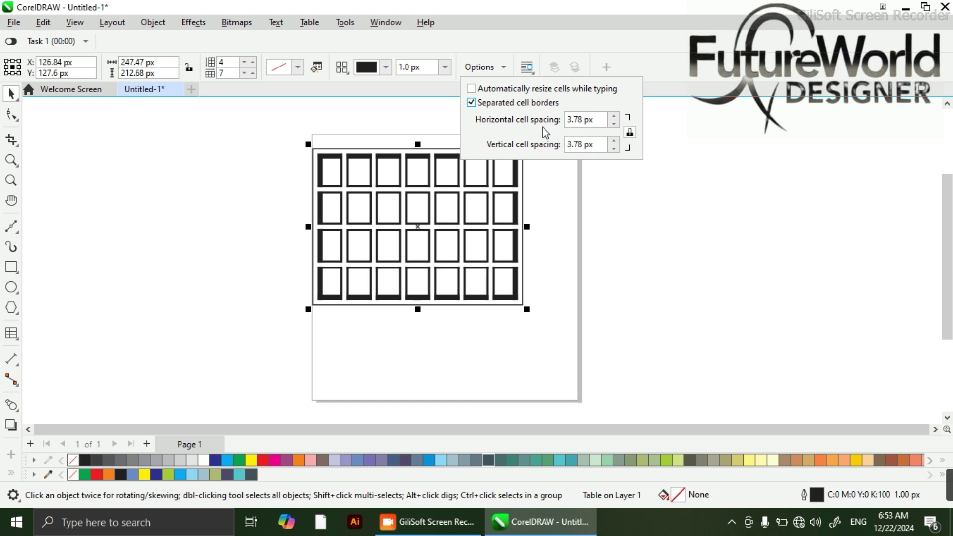
# Step: Try different cell spacings for the separated borders, reducing both horizontal and vertical spacing to 0.0 px
pyautogui.click(613, 123)
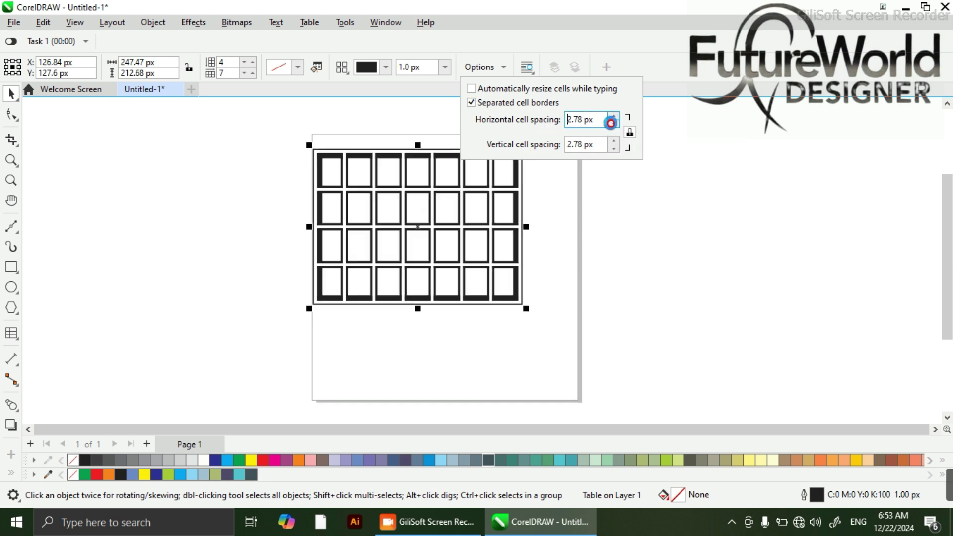
pyautogui.click(611, 123)
pyautogui.click(613, 124)
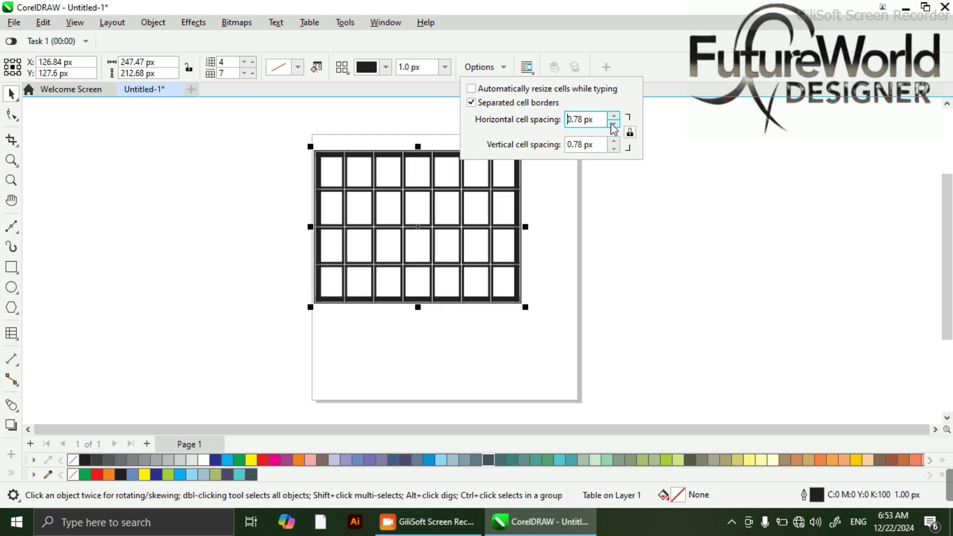
pyautogui.click(612, 119)
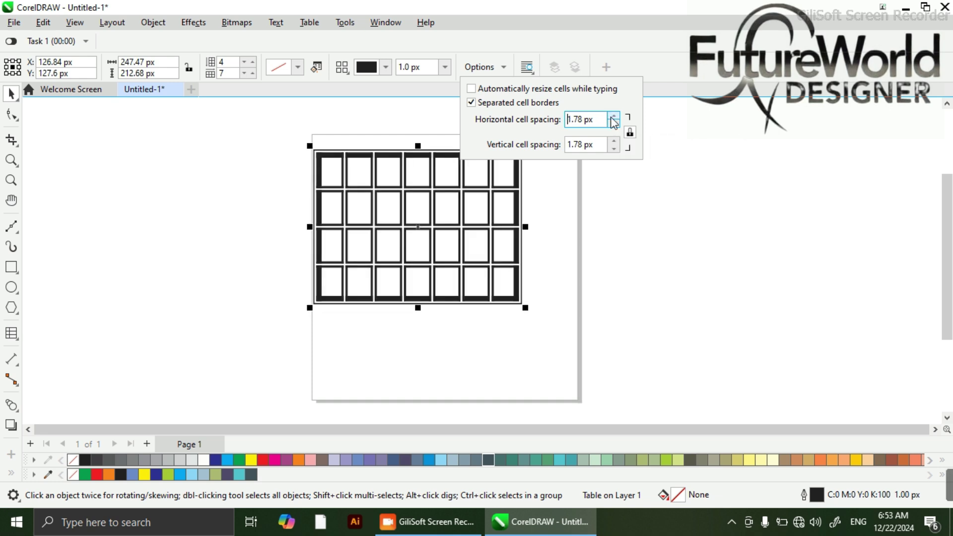
pyautogui.click(612, 118)
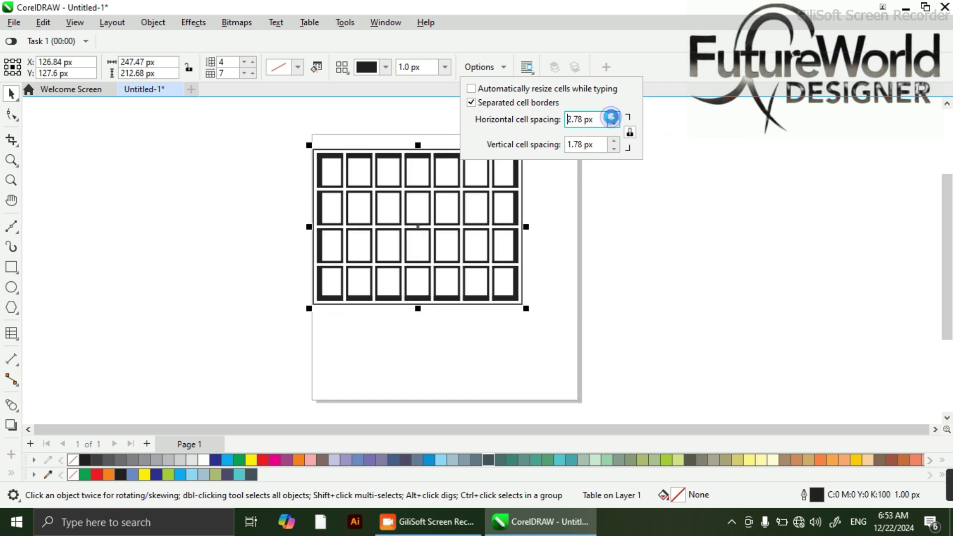
pyautogui.click(614, 149)
pyautogui.click(613, 149)
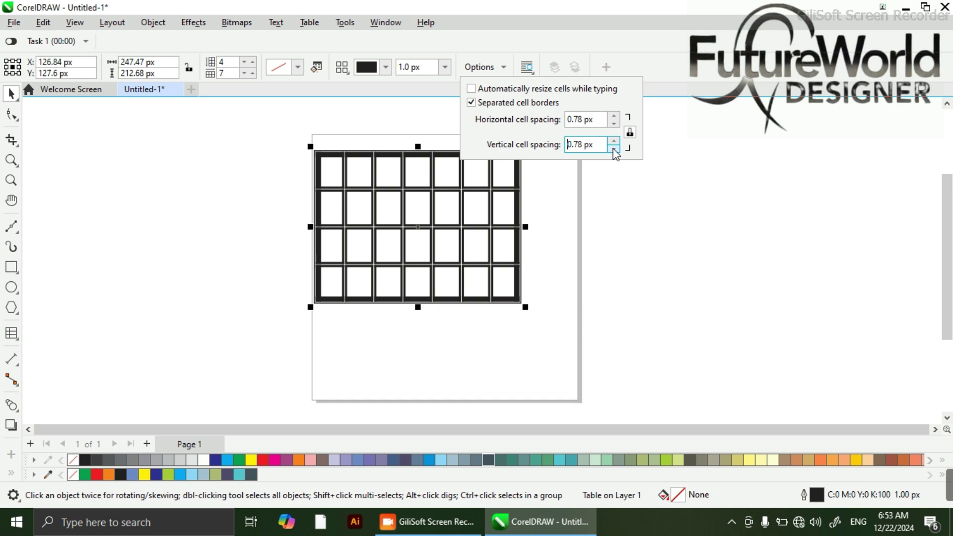
pyautogui.click(614, 149)
# Step: Increase the horizontal and vertical cell spacing of the table to 4.0 px
pyautogui.click(615, 142)
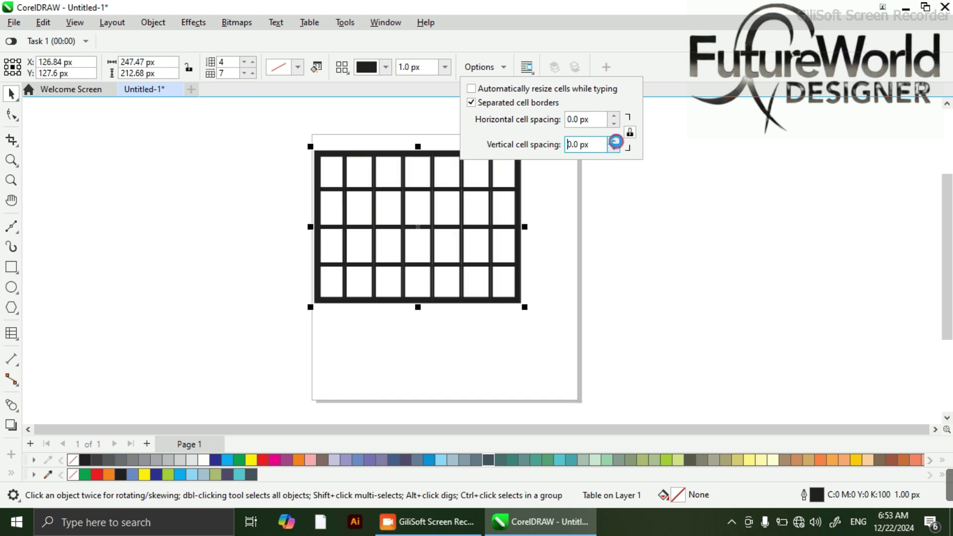
pyautogui.click(615, 141)
pyautogui.click(615, 141)
pyautogui.click(615, 141)
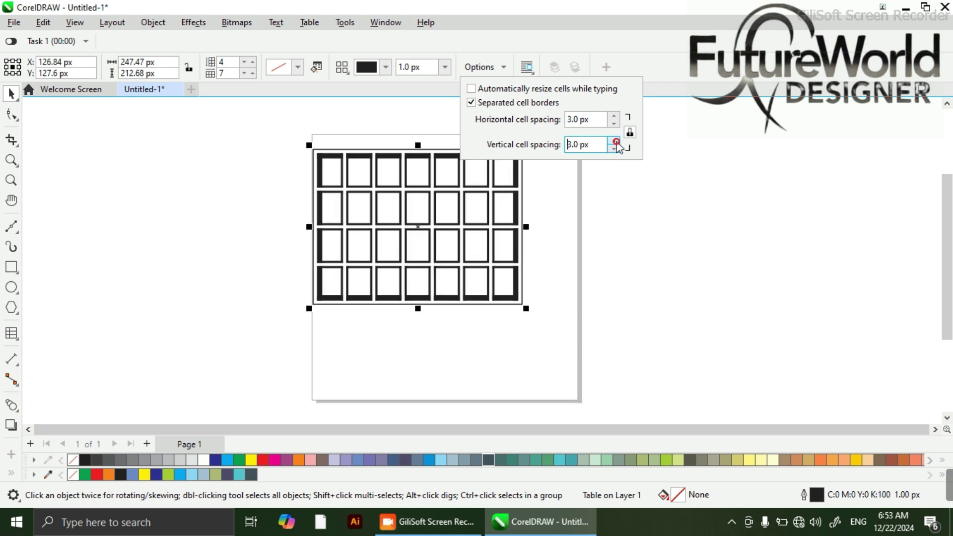
pyautogui.click(615, 142)
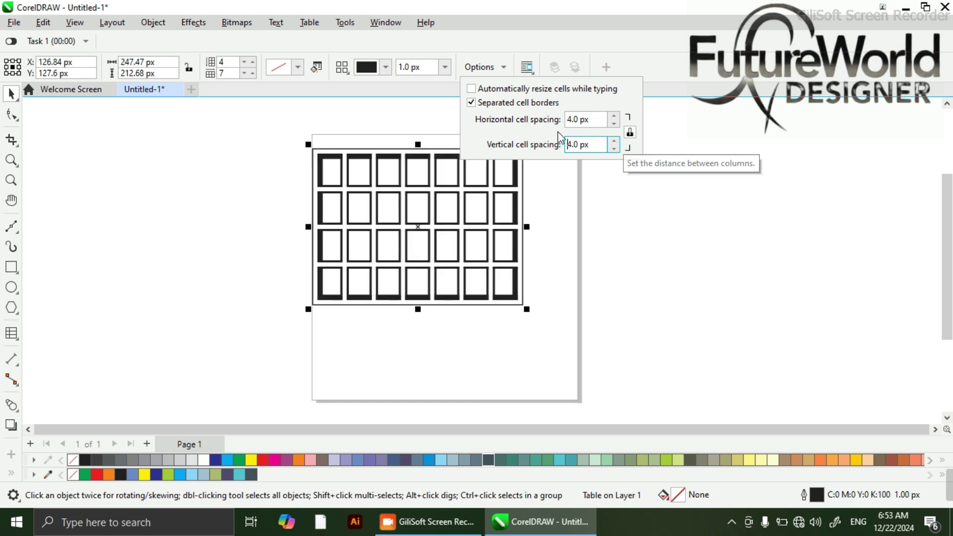
# Step: Disable separated cell borders, re-enable automatic cell resizing while typing, and close the table options
pyautogui.click(471, 103)
pyautogui.click(470, 90)
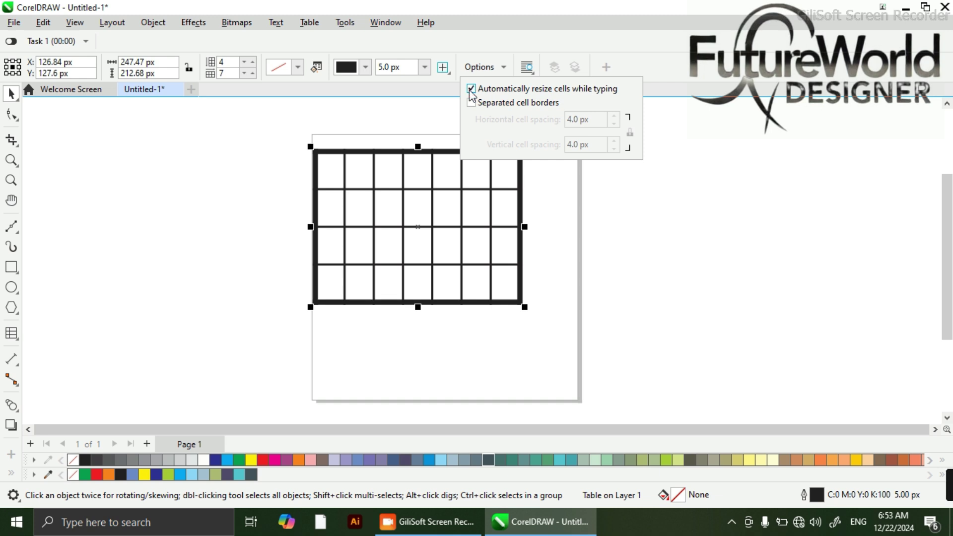
pyautogui.click(674, 199)
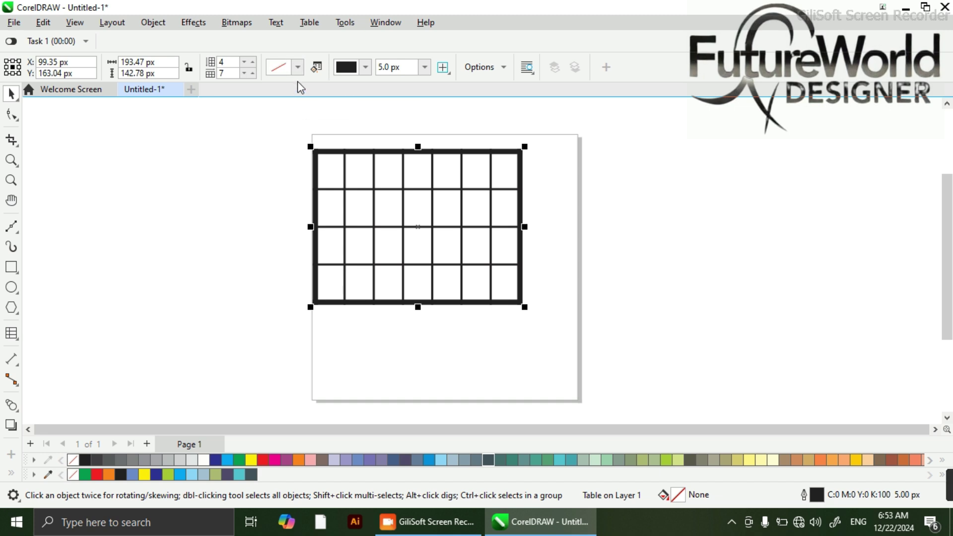
# Step: Fill the table background with dark blue (C:100 M:100 Y:0 K:0) from the CMYK Palette
pyautogui.click(297, 68)
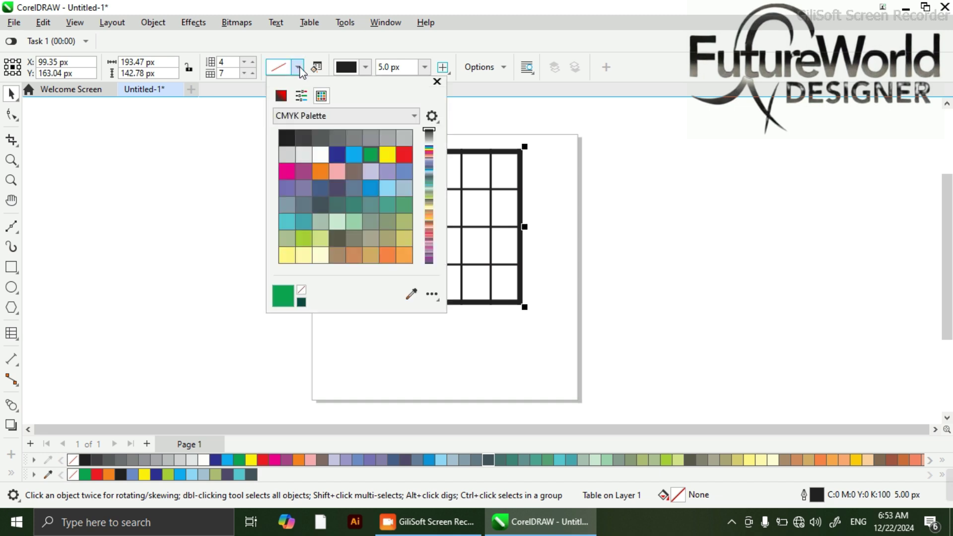
pyautogui.click(338, 157)
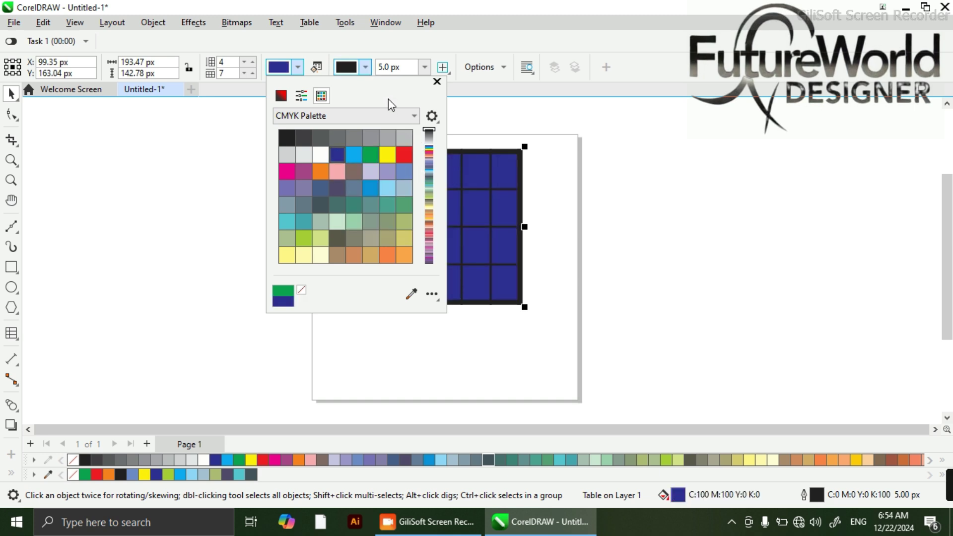
# Step: Try a yellow background fill on the table and undo it
pyautogui.click(388, 155)
pyautogui.click(641, 163)
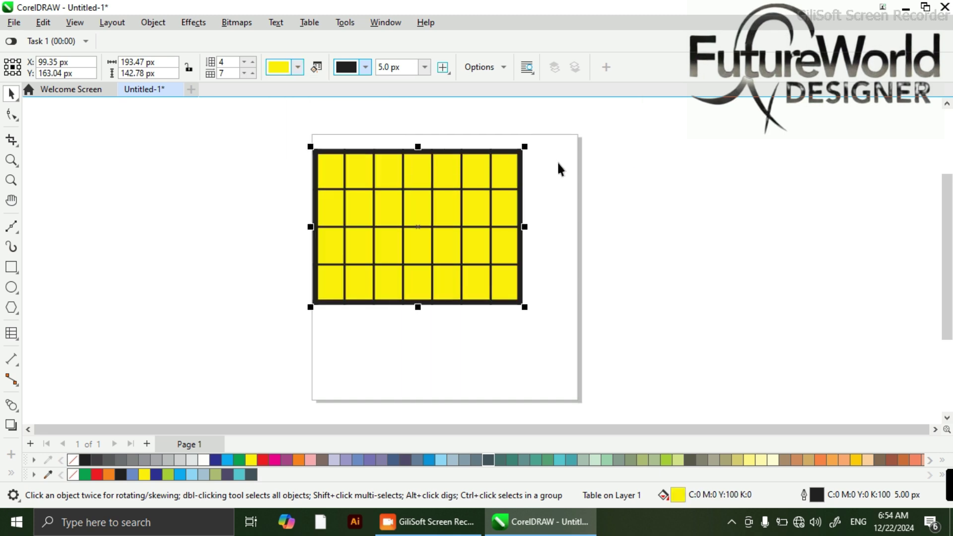
pyautogui.hotkey('ctrl', 'z')
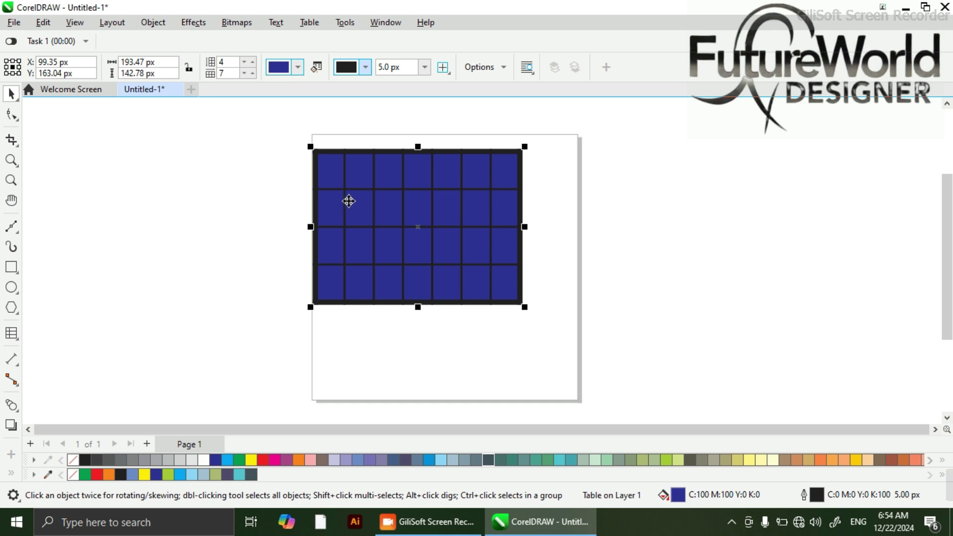
# Step: Set the table's outside border color to PANTONE Yellow C
pyautogui.click(365, 68)
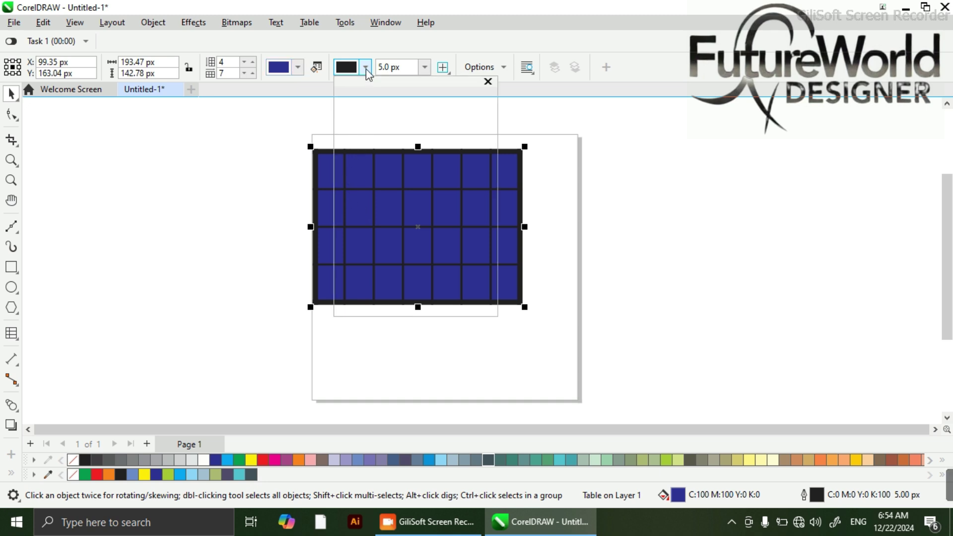
pyautogui.click(368, 221)
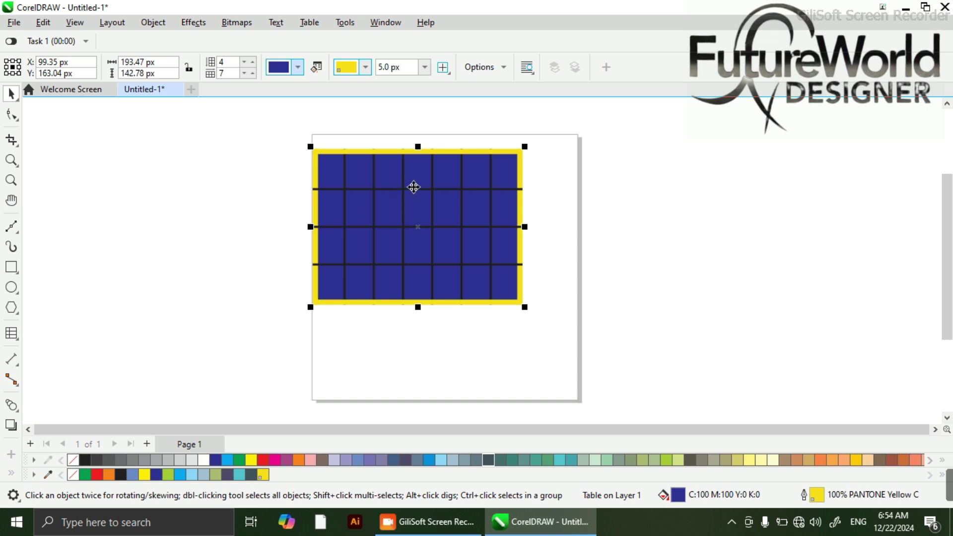
# Step: Set the table's inside border color to PANTONE Warm Red C
pyautogui.click(448, 74)
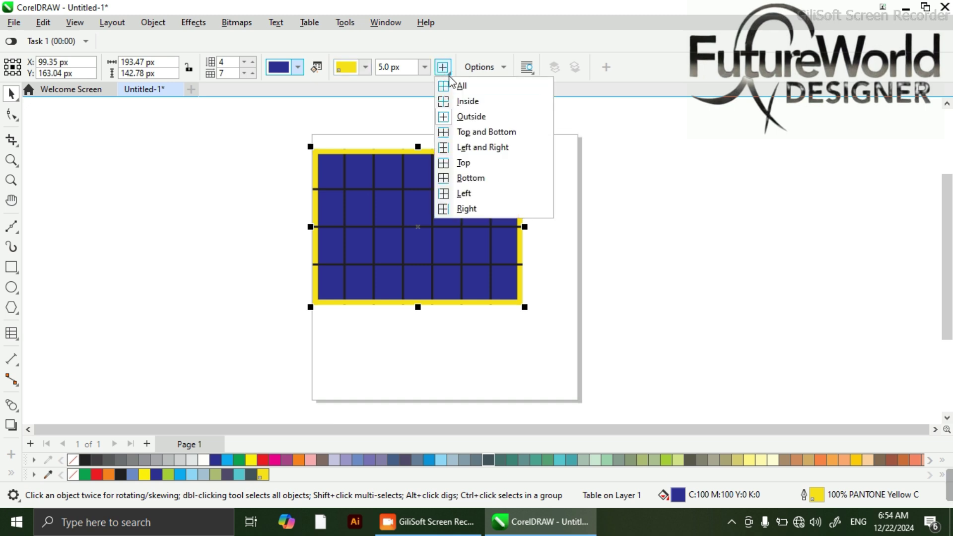
pyautogui.click(461, 101)
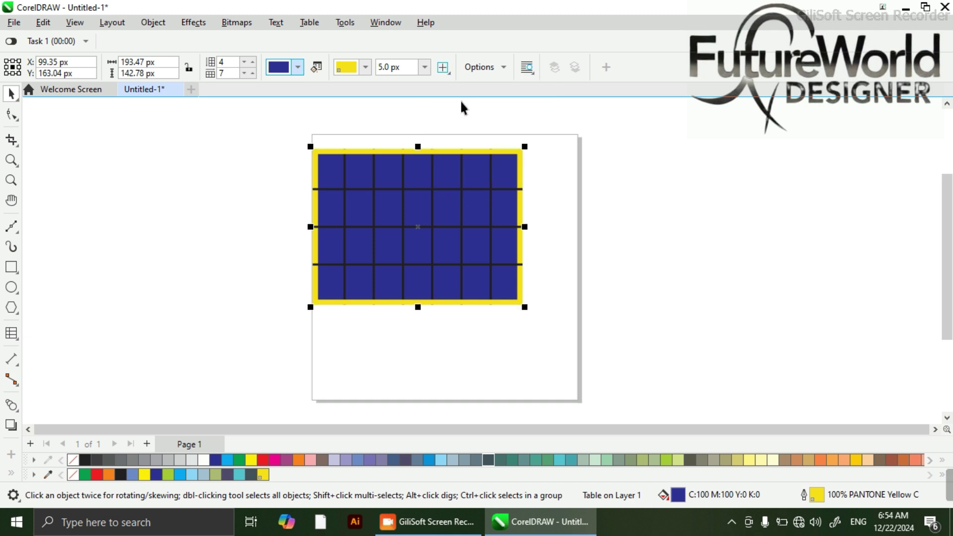
pyautogui.click(364, 69)
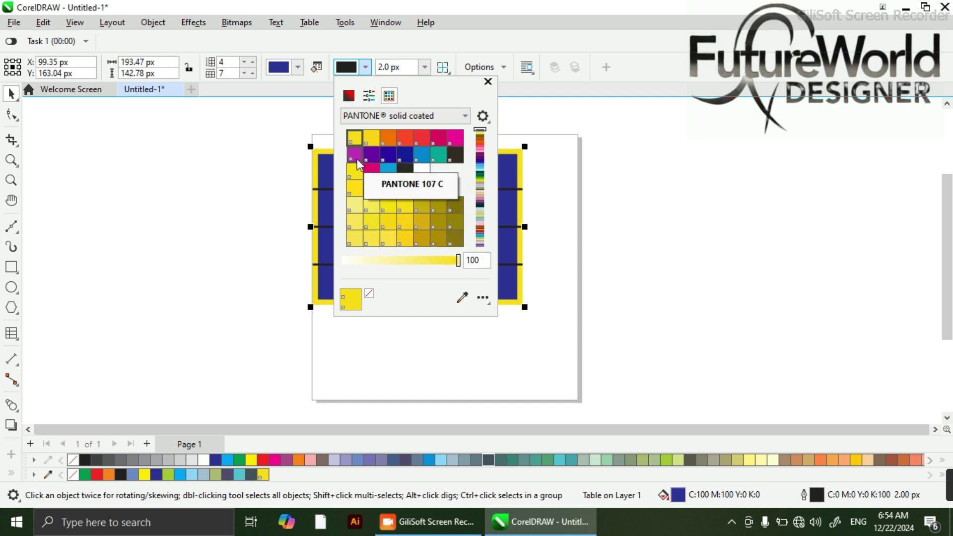
pyautogui.click(405, 140)
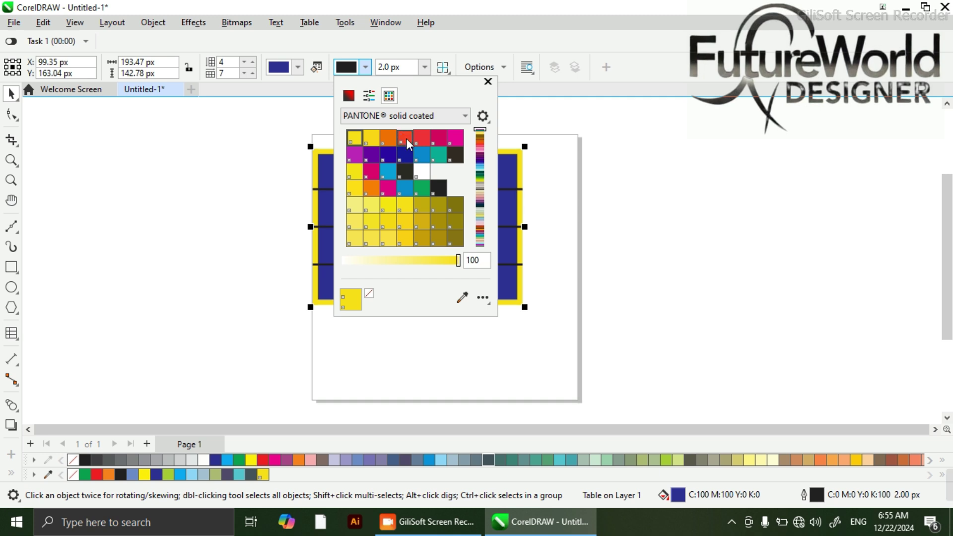
pyautogui.click(612, 198)
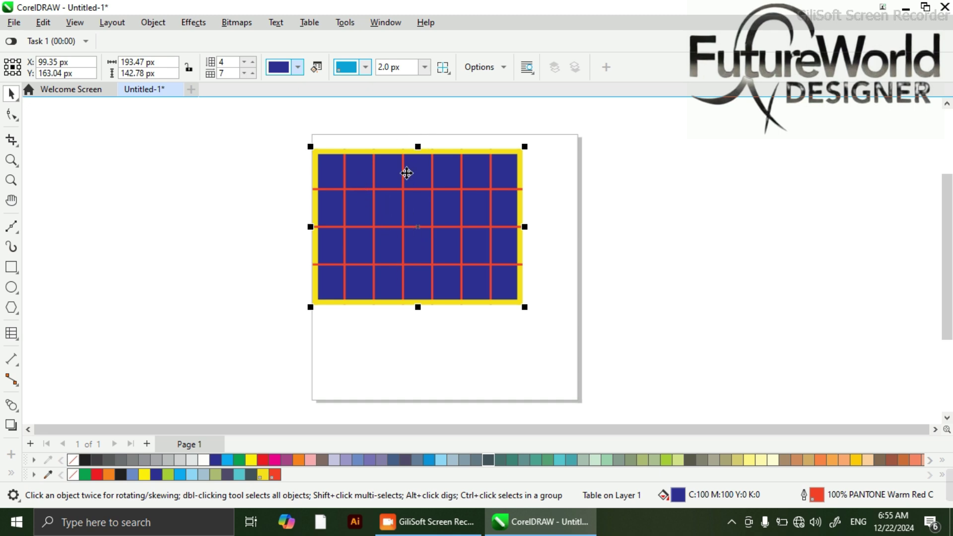
# Step: Set the table's top and bottom border color to PANTONE Black C
pyautogui.click(447, 71)
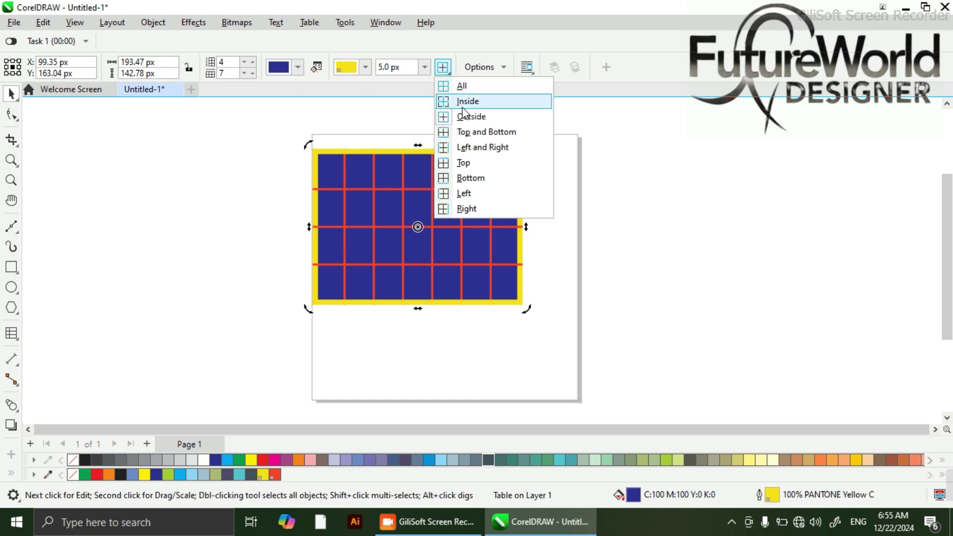
pyautogui.click(471, 134)
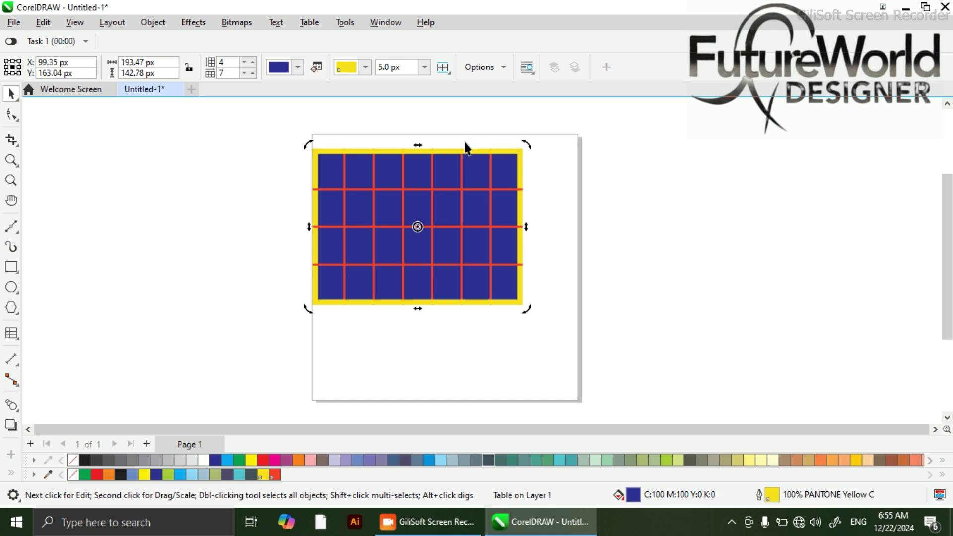
pyautogui.click(365, 68)
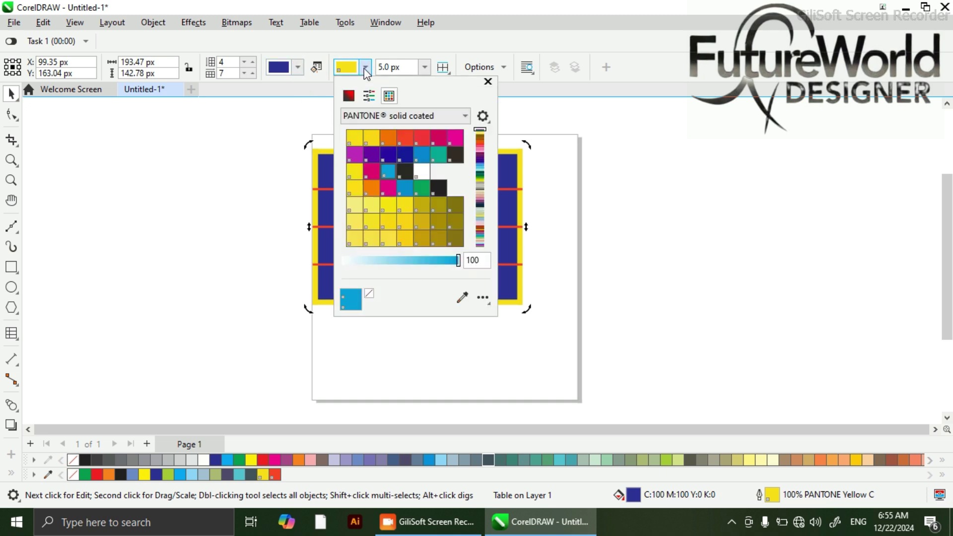
pyautogui.click(599, 135)
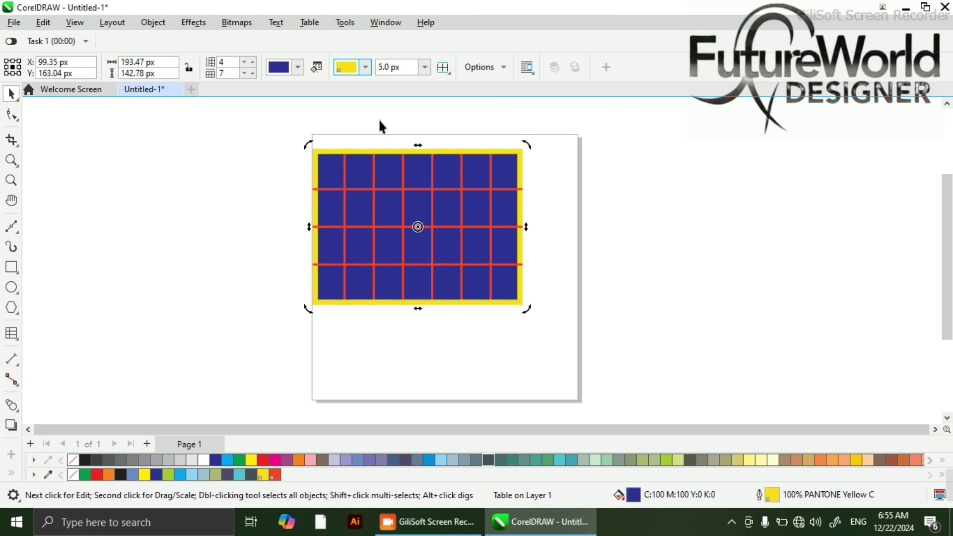
pyautogui.click(365, 68)
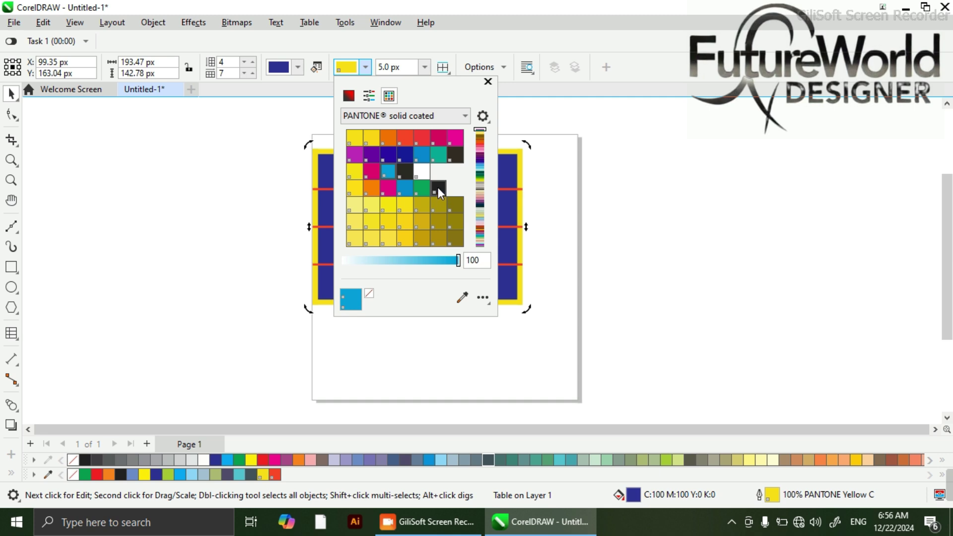
pyautogui.click(455, 158)
pyautogui.click(599, 154)
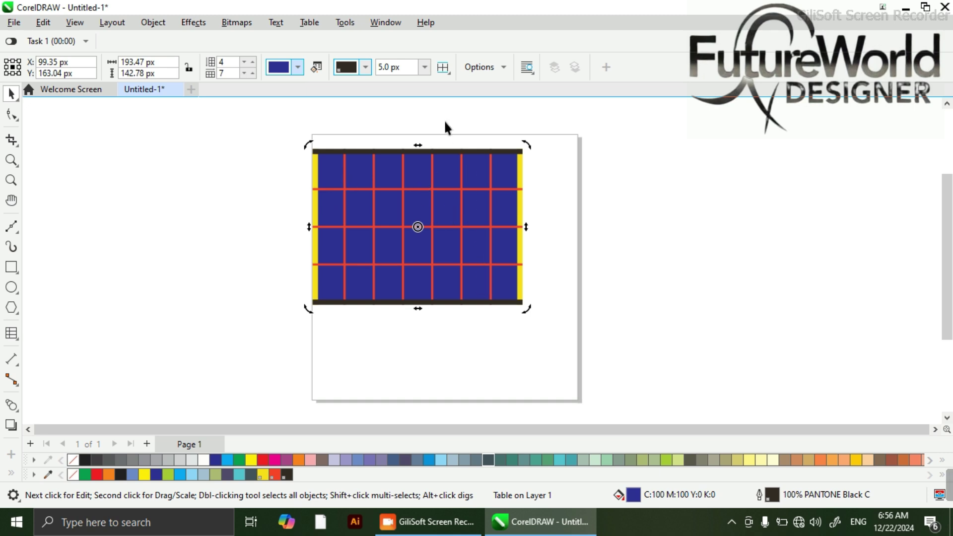
# Step: Recolor the table's left and right borders with the orange PANTONE Hexachrome swatch
pyautogui.click(450, 77)
pyautogui.click(450, 75)
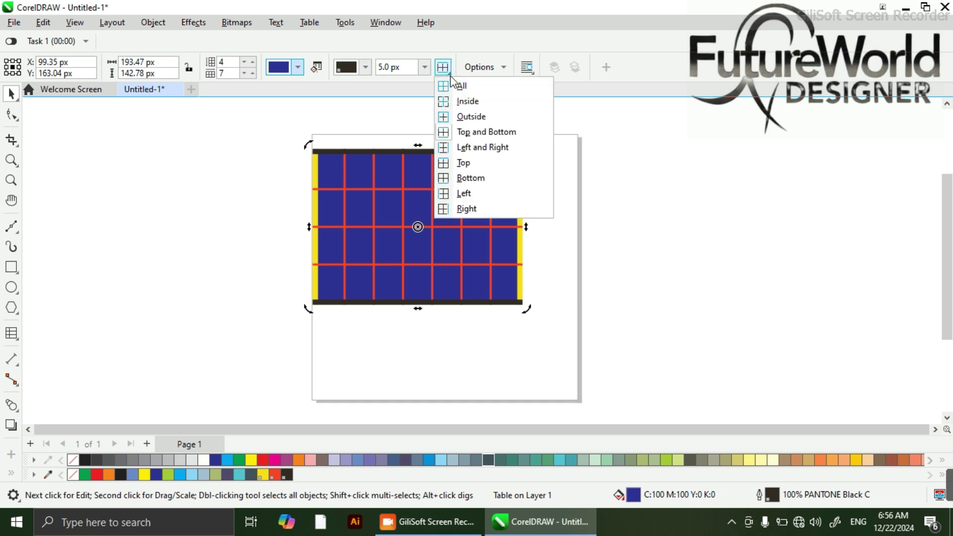
pyautogui.click(488, 148)
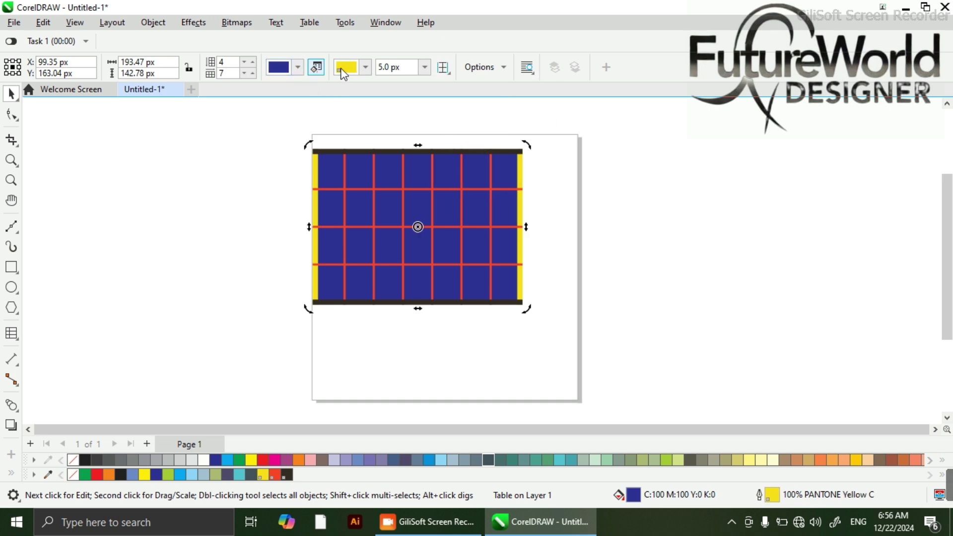
pyautogui.click(365, 68)
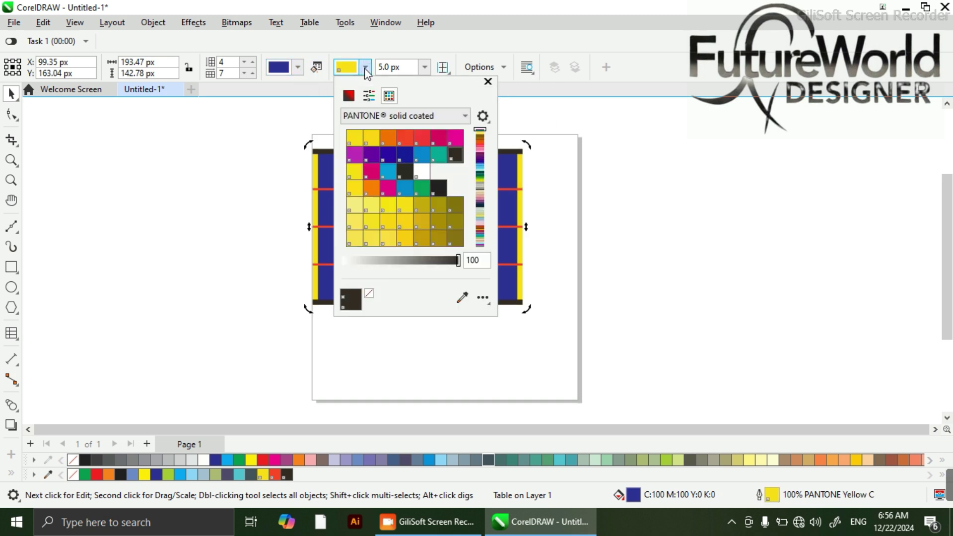
pyautogui.click(371, 193)
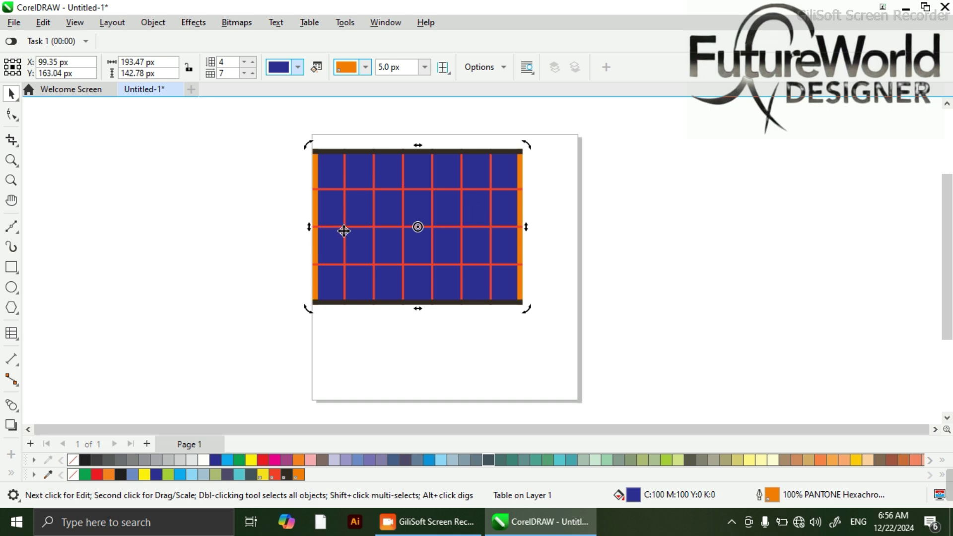
# Step: Set only the table's left border color to PANTONE Yellow C
pyautogui.click(449, 74)
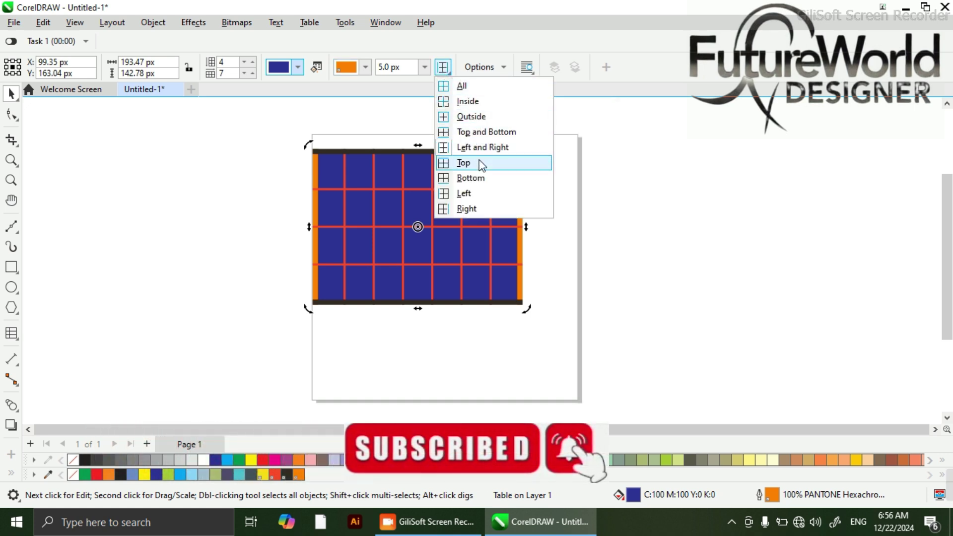
pyautogui.click(464, 194)
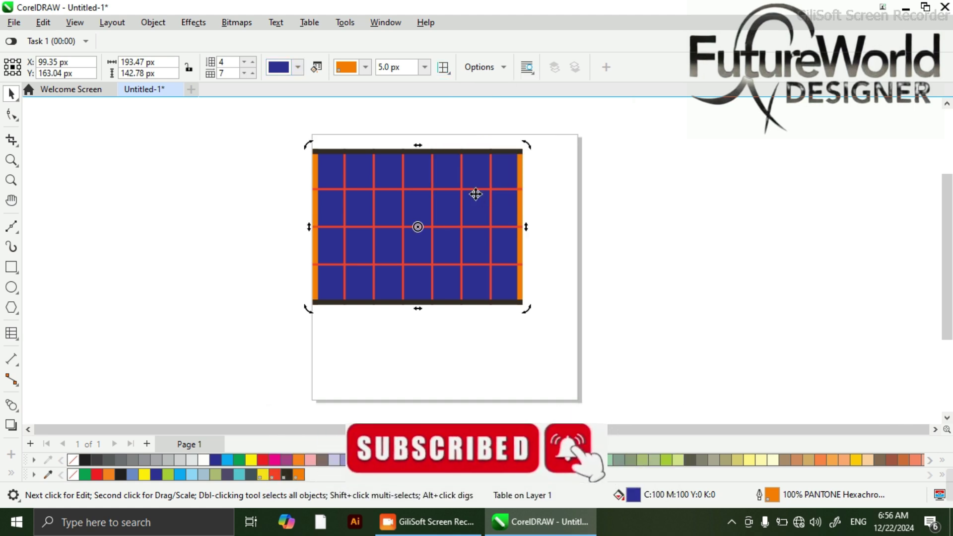
pyautogui.click(365, 68)
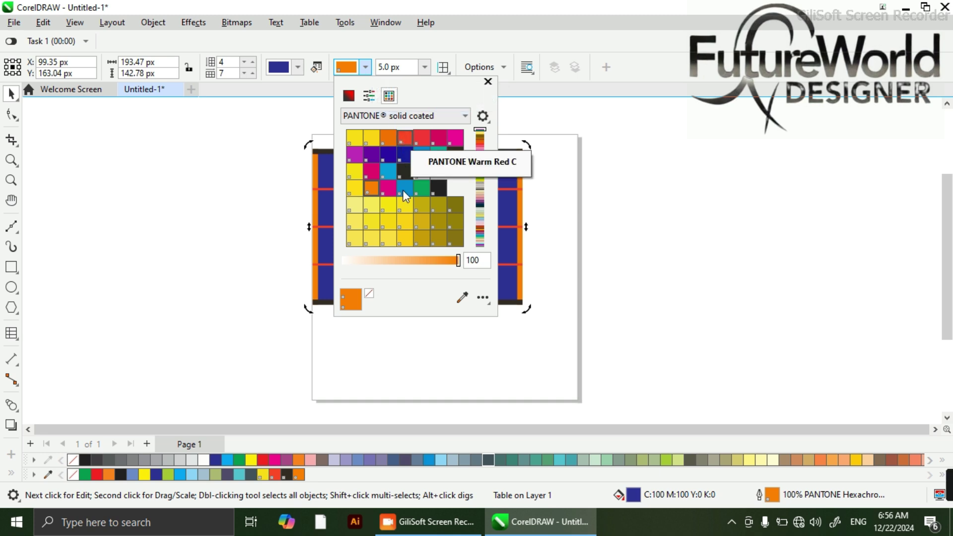
pyautogui.click(396, 204)
pyautogui.click(397, 205)
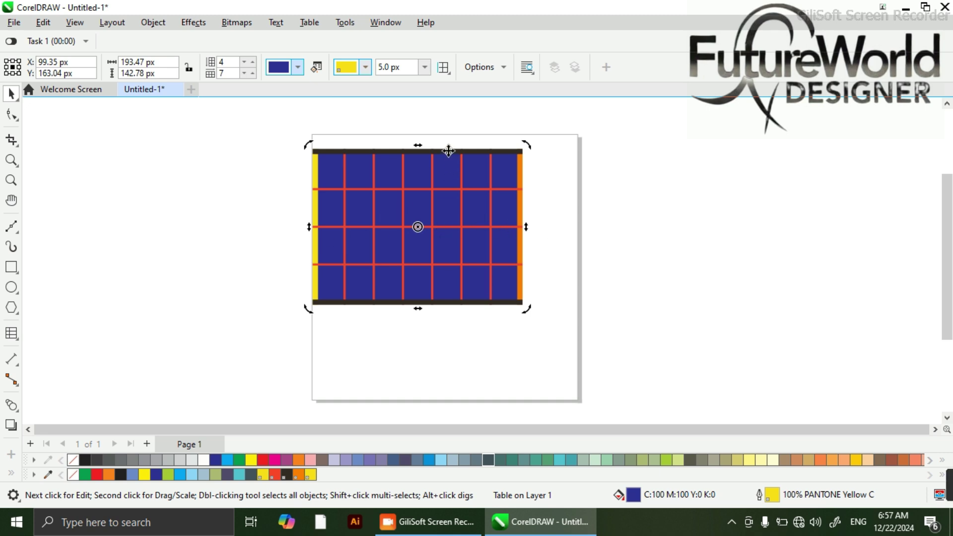
# Step: Set only the table's top border color to PANTONE Rubine Red
pyautogui.click(445, 72)
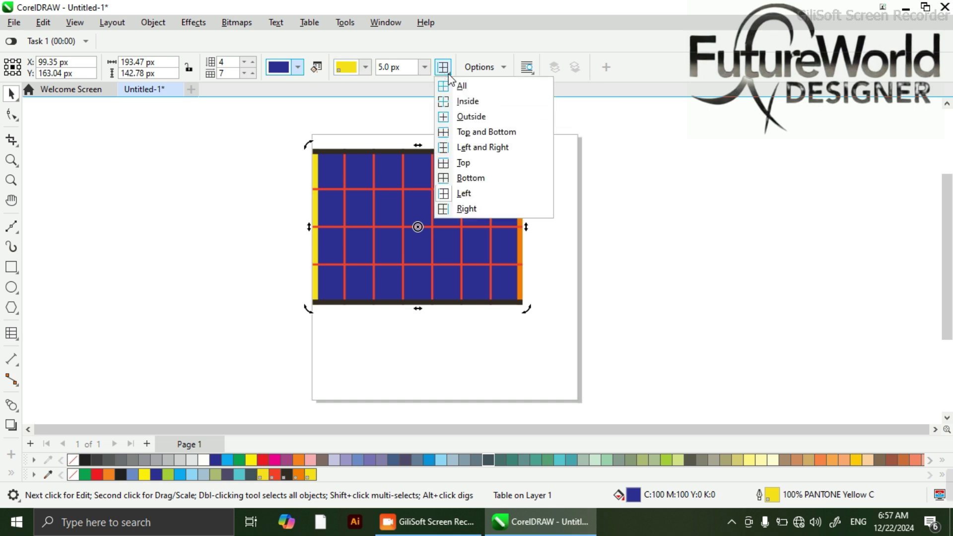
pyautogui.click(474, 162)
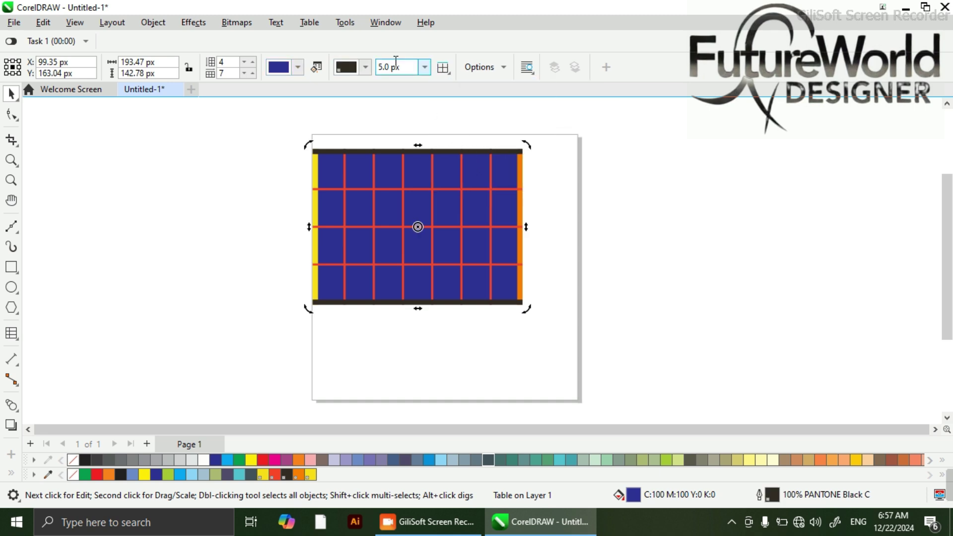
pyautogui.click(364, 68)
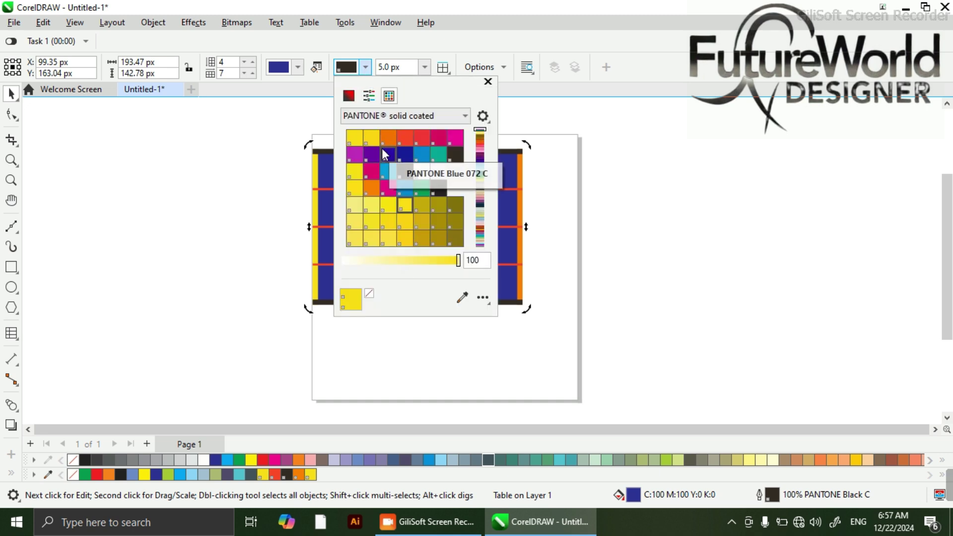
pyautogui.click(437, 139)
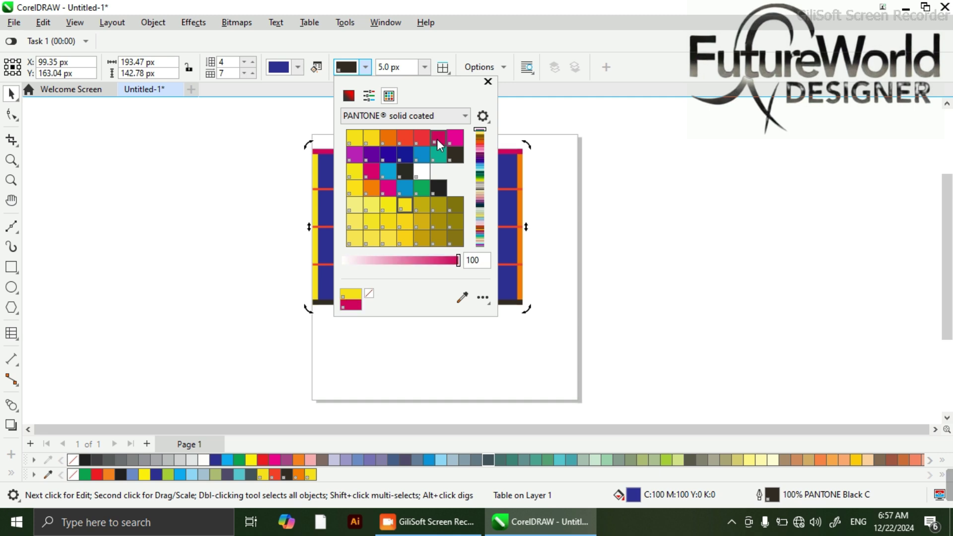
pyautogui.click(606, 149)
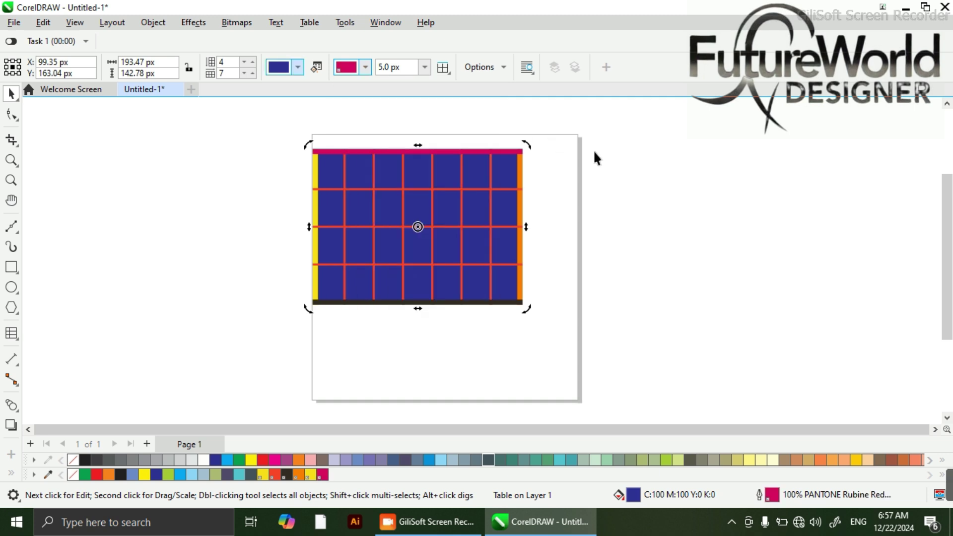